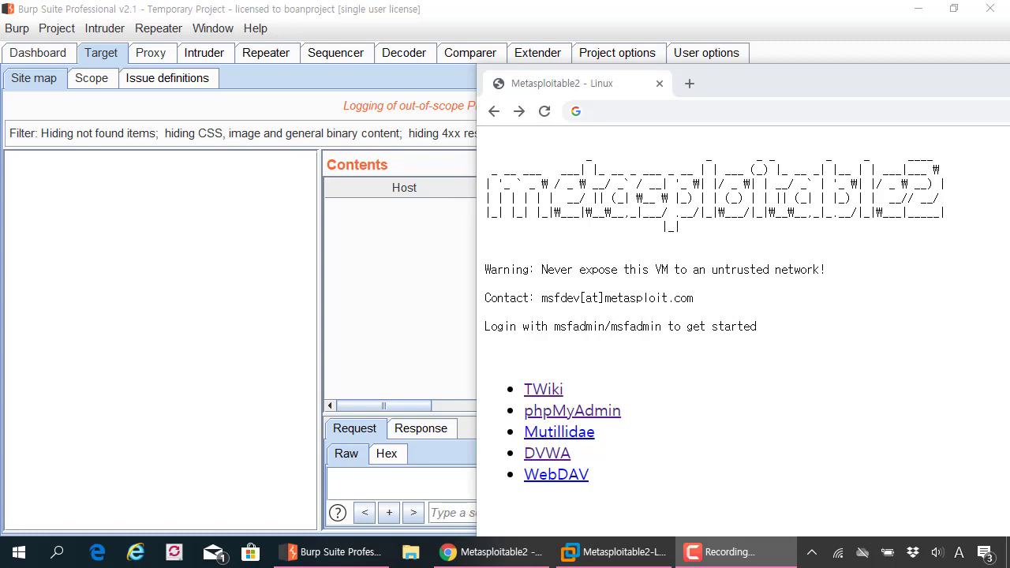
pyautogui.click(694, 110)
pyautogui.write('192.168.130.133')
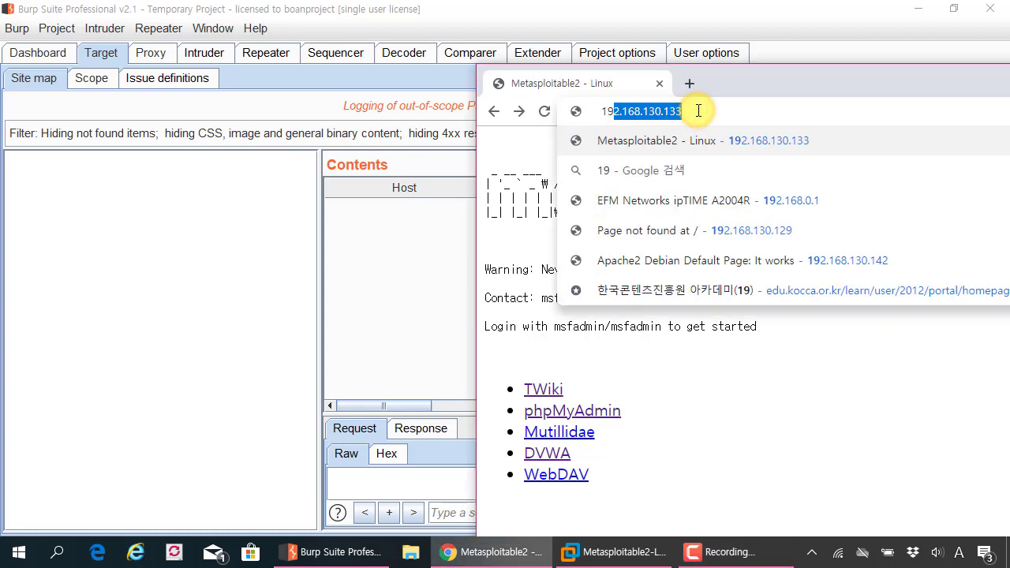
pyautogui.press('Return')
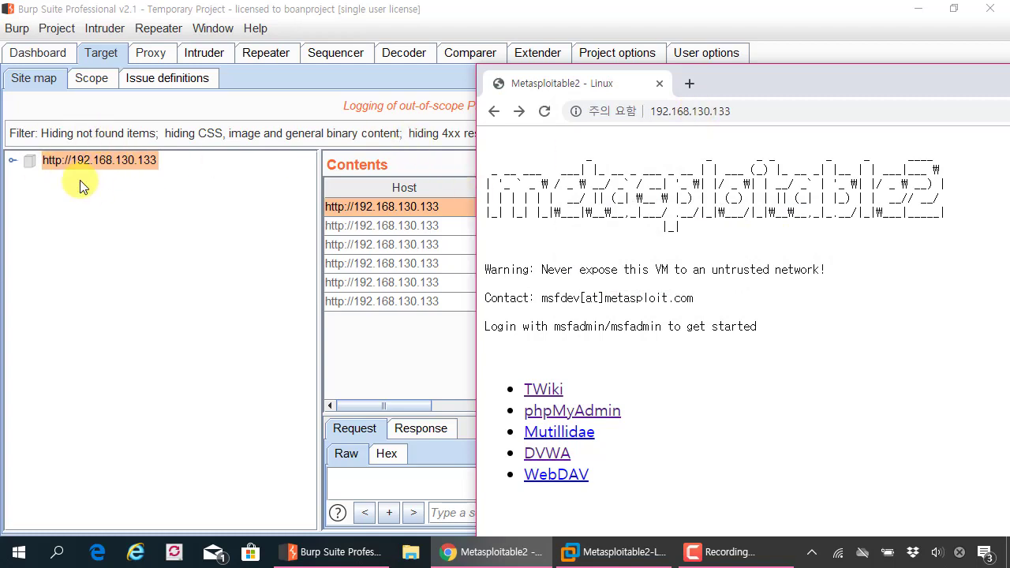
pyautogui.click(13, 160)
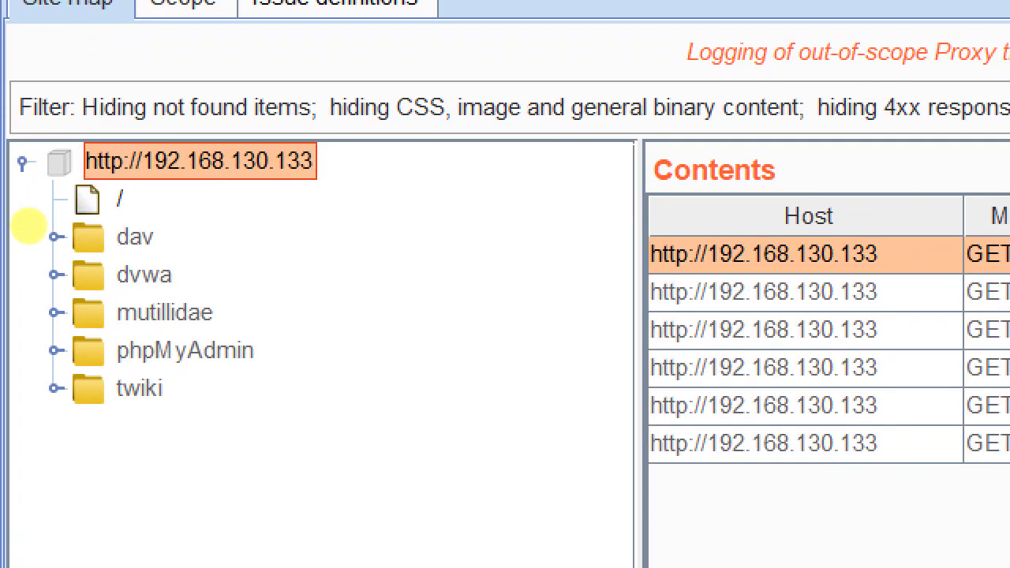
pyautogui.click(15, 197)
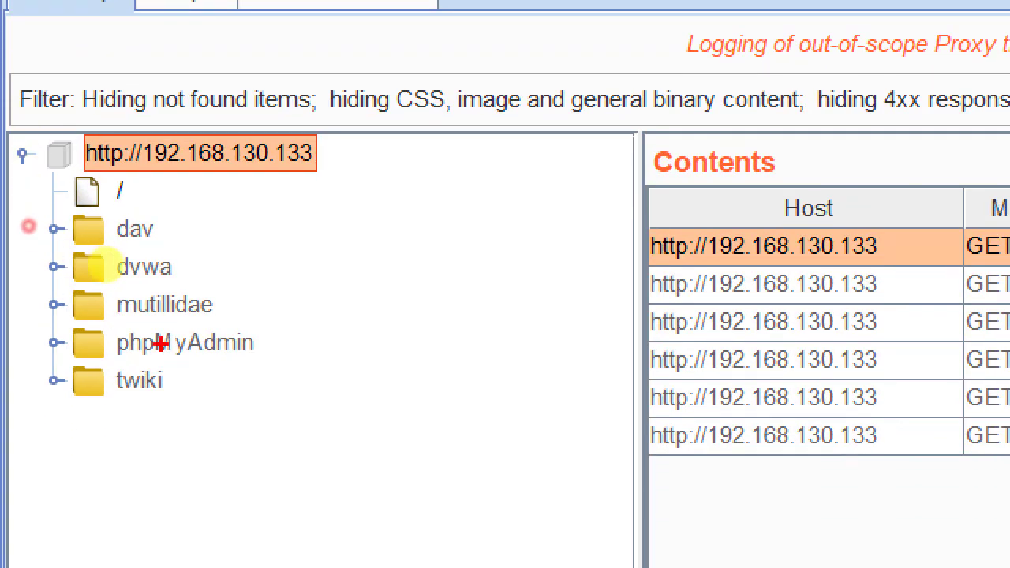
pyautogui.moveTo(240, 231); pyautogui.dragTo(246, 393)
pyautogui.moveTo(331, 249)
pyautogui.mouseDown()
pyautogui.moveTo(339, 259)
pyautogui.moveTo(357, 251)
pyautogui.moveTo(331, 298)
pyautogui.moveTo(378, 251)
pyautogui.mouseUp()
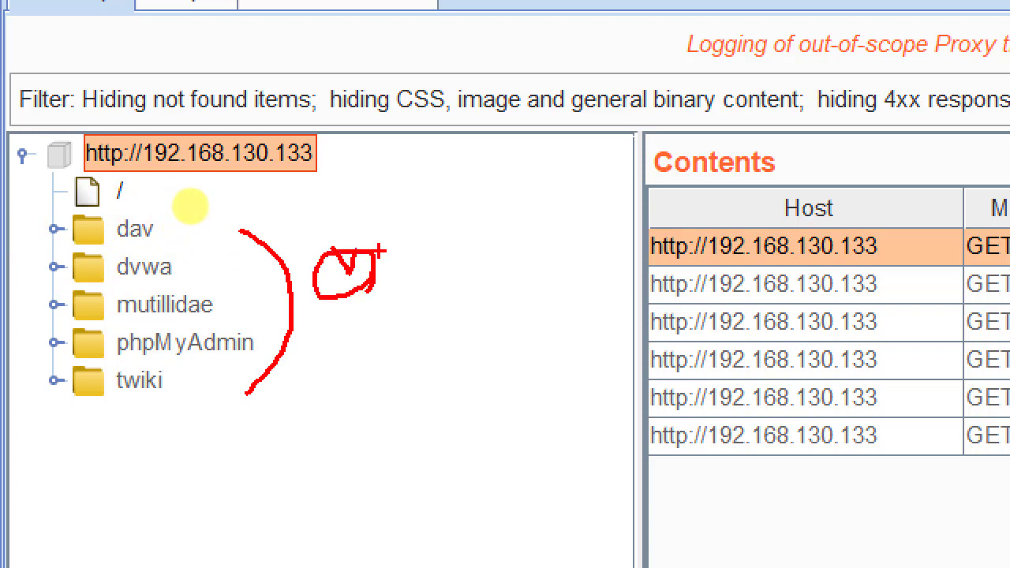
pyautogui.moveTo(368, 215); pyautogui.dragTo(415, 182)
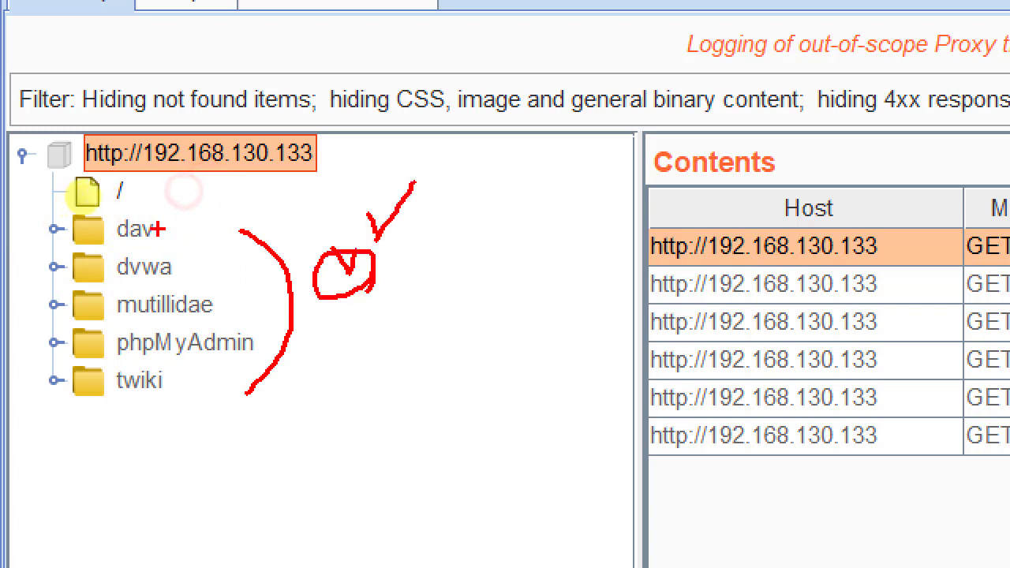
pyautogui.moveTo(172, 213); pyautogui.dragTo(194, 202)
pyautogui.moveTo(199, 267)
pyautogui.mouseDown()
pyautogui.moveTo(214, 264)
pyautogui.moveTo(236, 286)
pyautogui.mouseUp()
pyautogui.moveTo(258, 330); pyautogui.dragTo(275, 335)
pyautogui.moveTo(176, 374); pyautogui.dragTo(189, 382)
pyautogui.rightClick(181, 385)
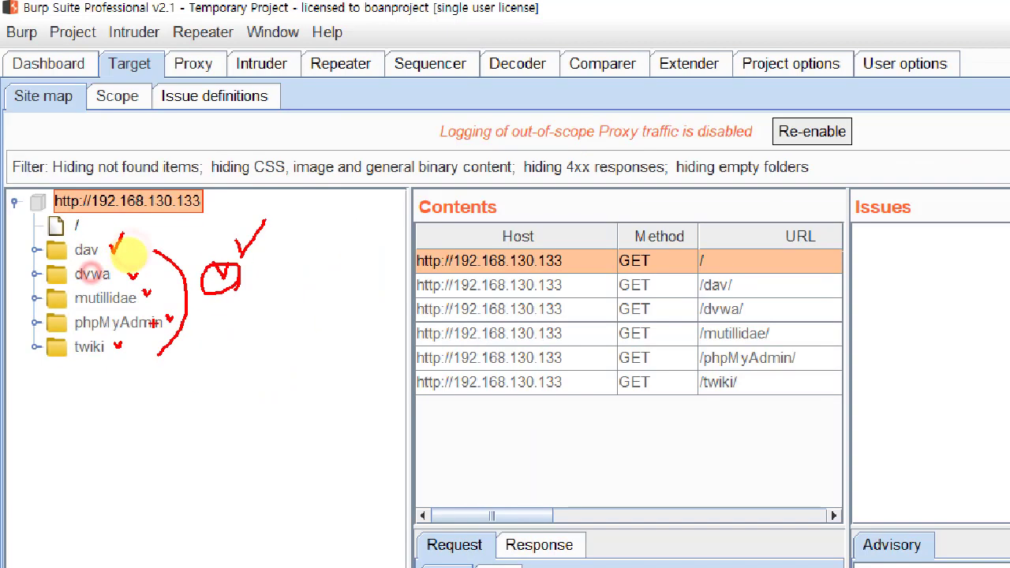
# - Switch to Chrome and open the readme.txt page of TWiki from the Metasploitable2 start page
pyautogui.hotkey('alt', 'Tab')
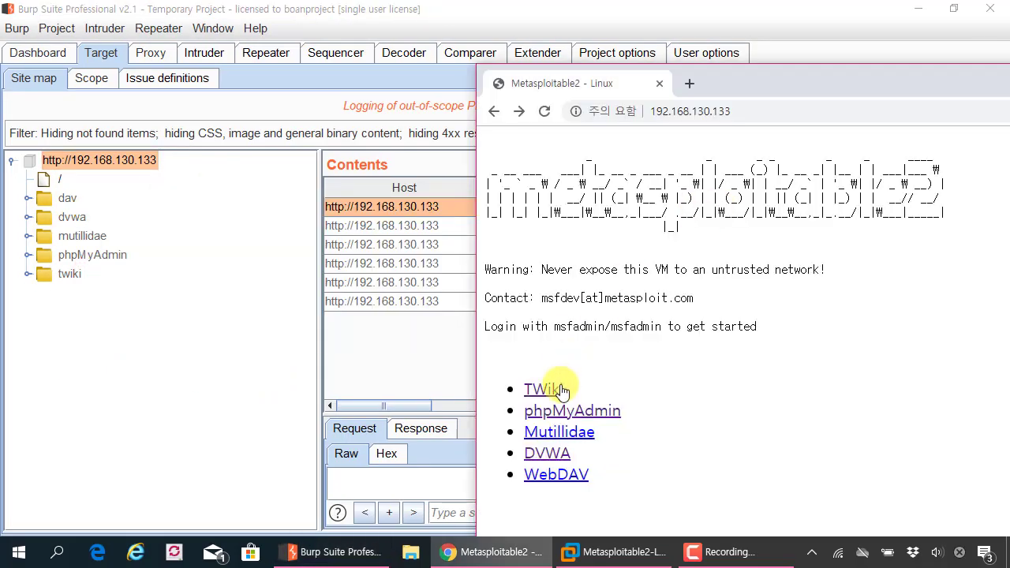
pyautogui.click(552, 390)
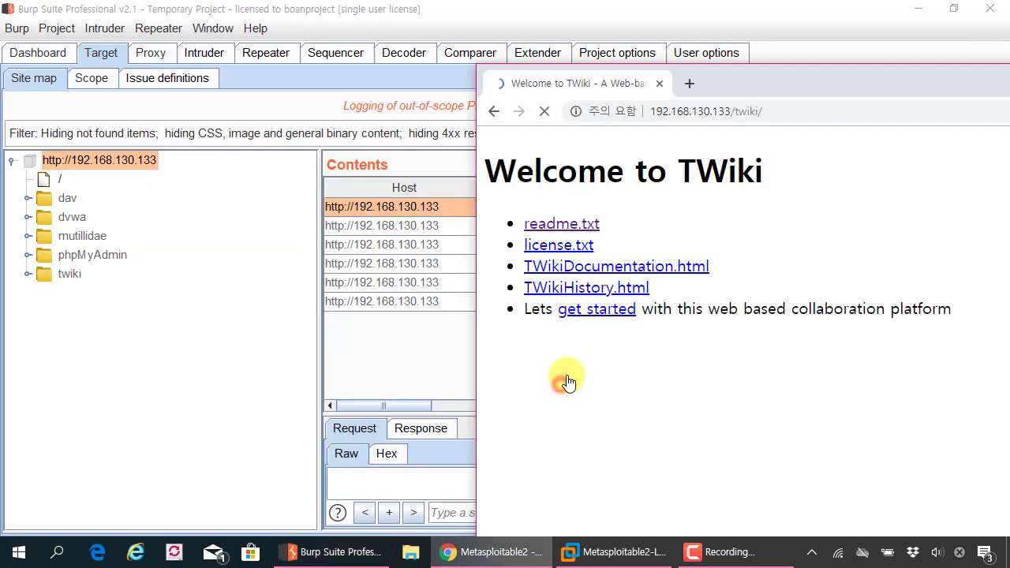
pyautogui.click(576, 227)
# - Switch to Burp Suite and inspect the twiki folder in the site map against the page visited in Chrome
pyautogui.click(98, 292)
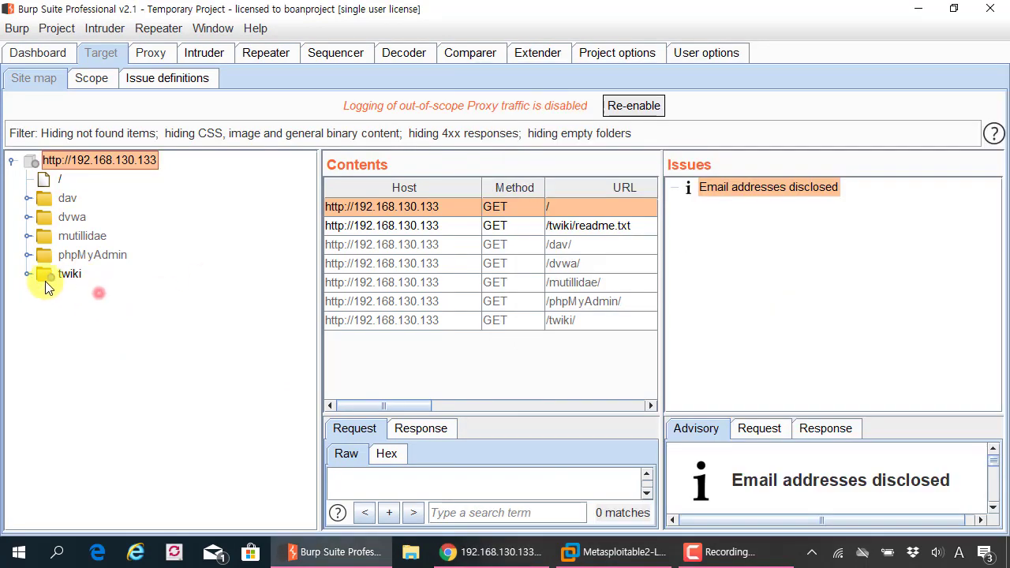
pyautogui.click(28, 274)
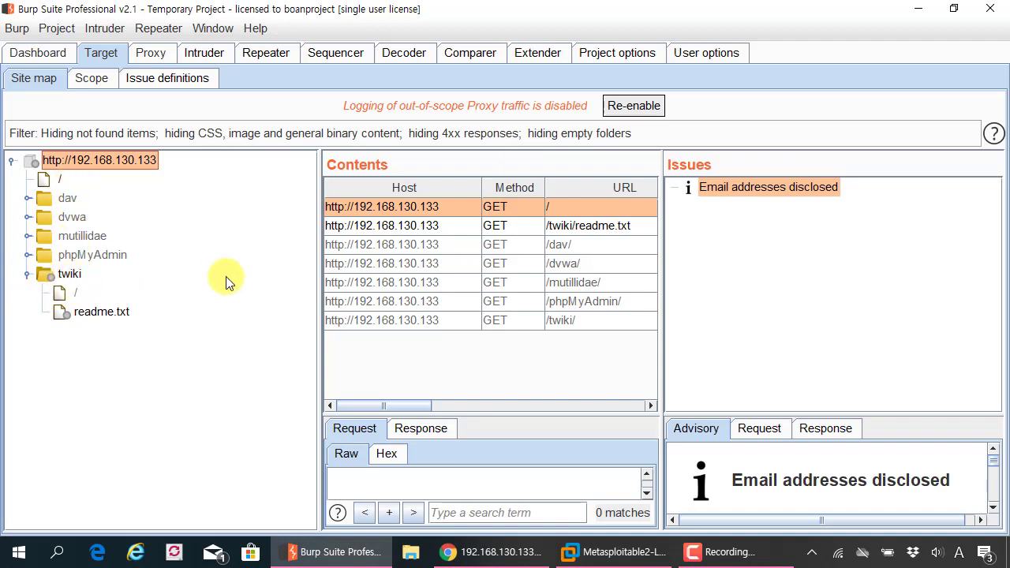
pyautogui.click(79, 276)
pyautogui.click(28, 274)
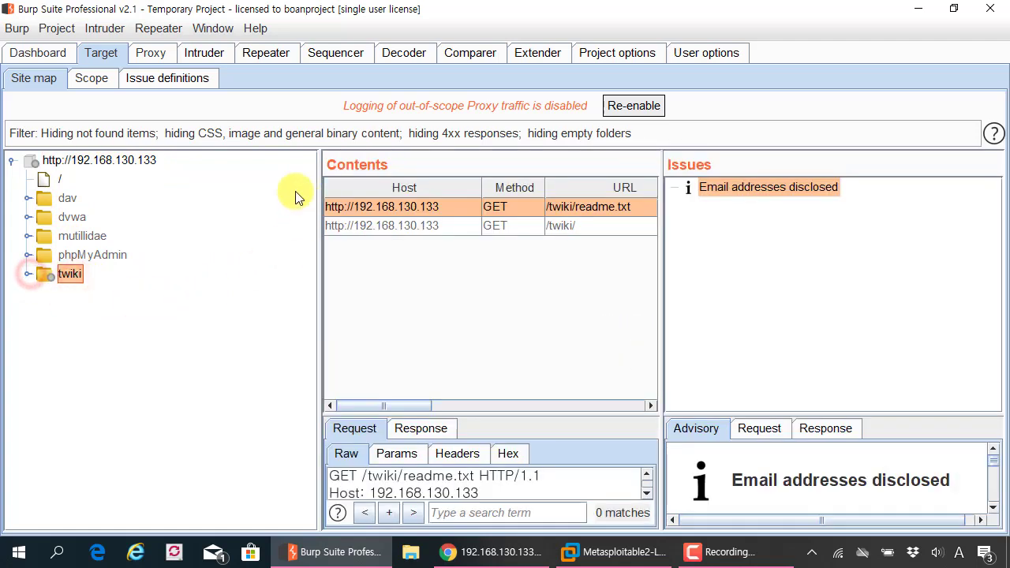
pyautogui.hotkey('alt', 'Tab')
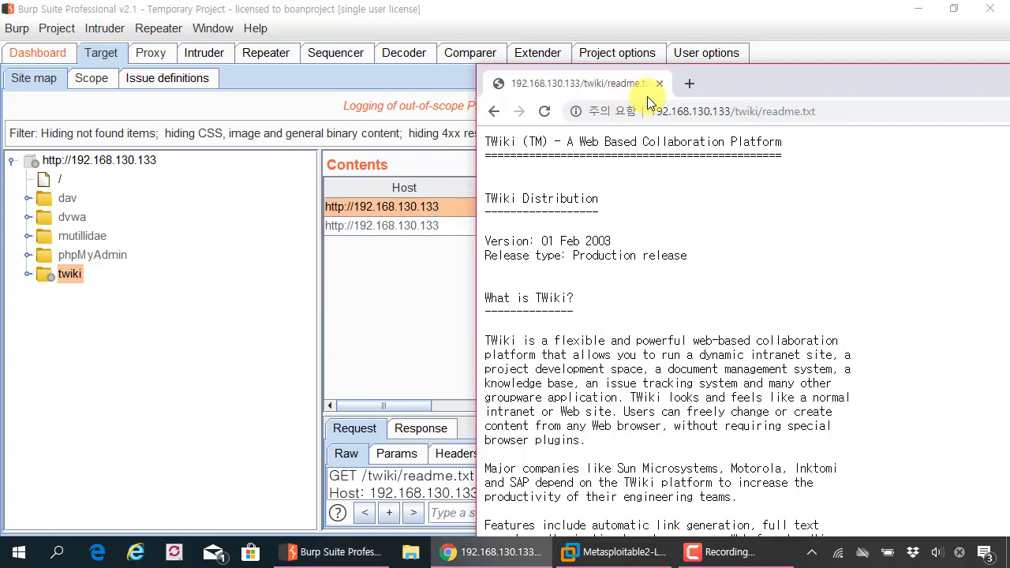
pyautogui.hotkey('alt', 'Tab')
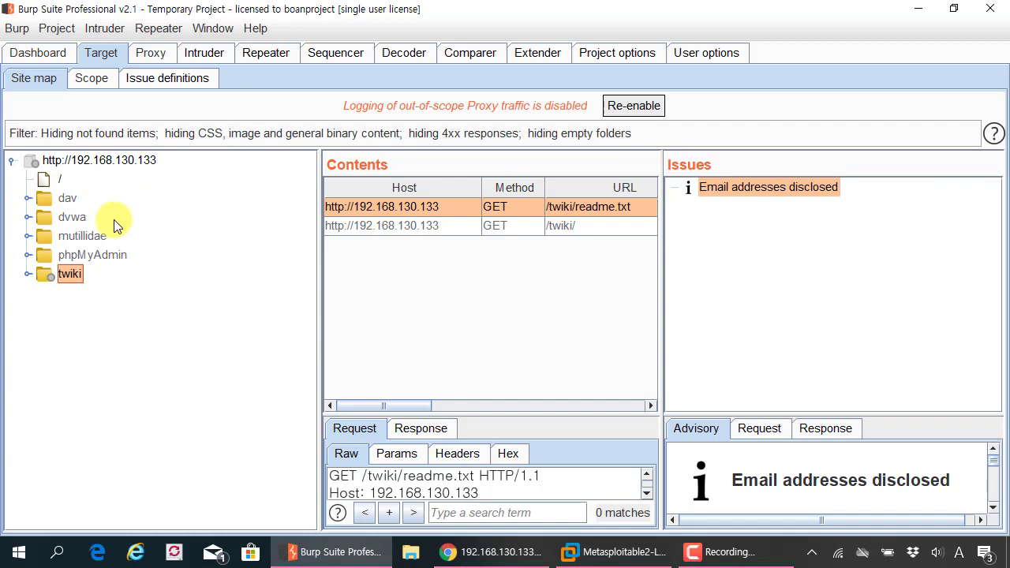
pyautogui.click(103, 161)
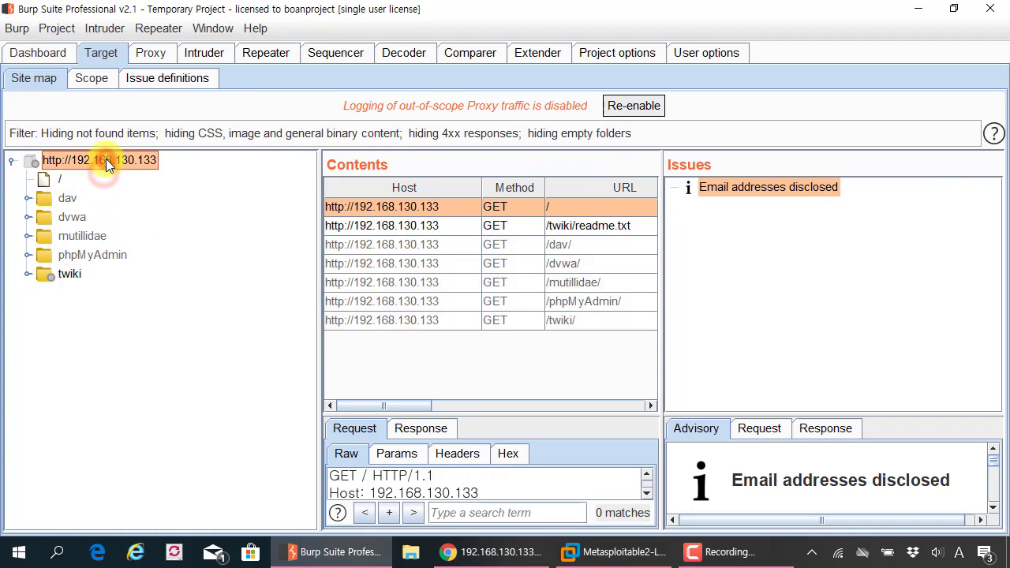
pyautogui.rightClick(104, 162)
pyautogui.moveTo(209, 239)
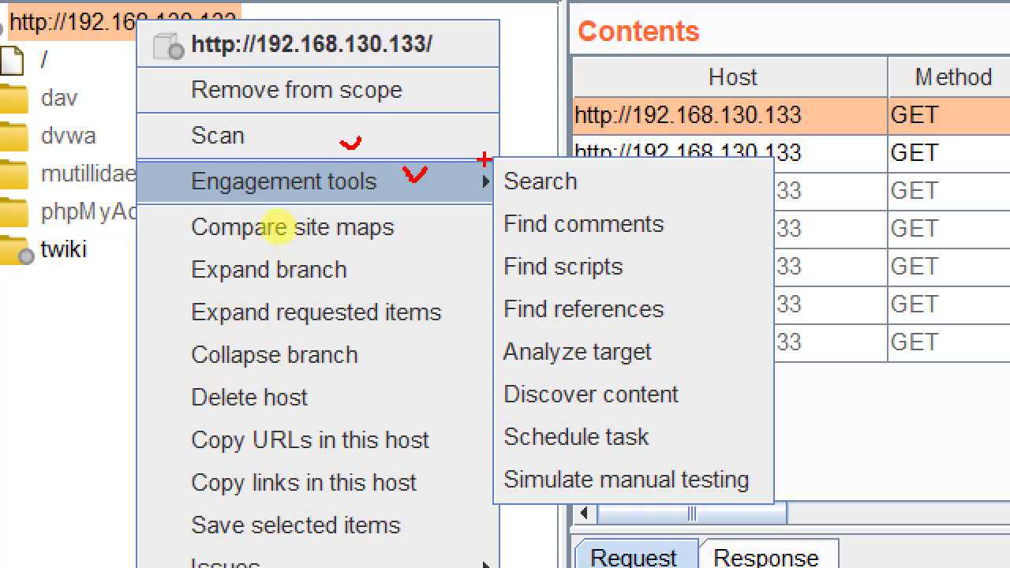
pyautogui.moveTo(471, 145)
pyautogui.mouseDown()
pyautogui.moveTo(496, 192)
pyautogui.moveTo(838, 316)
pyautogui.moveTo(789, 509)
pyautogui.mouseUp()
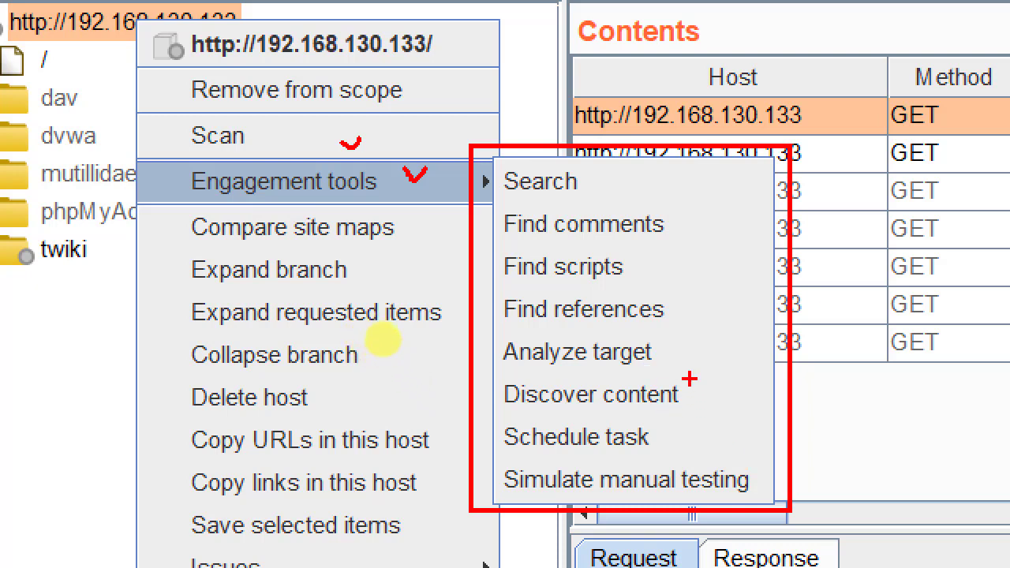
pyautogui.moveTo(688, 379); pyautogui.dragTo(702, 369)
pyautogui.moveTo(492, 369)
pyautogui.mouseDown()
pyautogui.moveTo(612, 420)
pyautogui.moveTo(694, 422)
pyautogui.mouseUp()
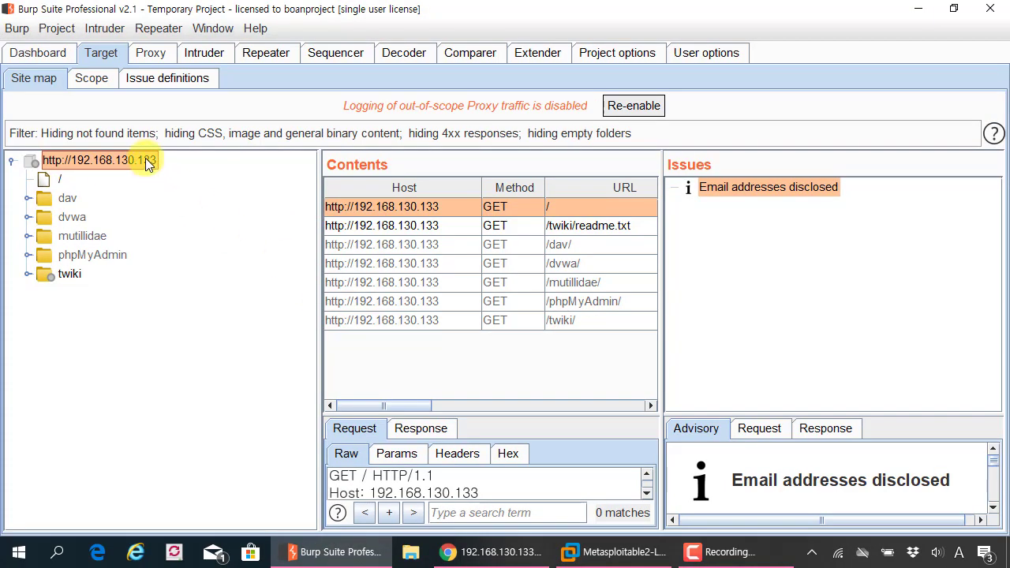
pyautogui.rightClick(110, 165)
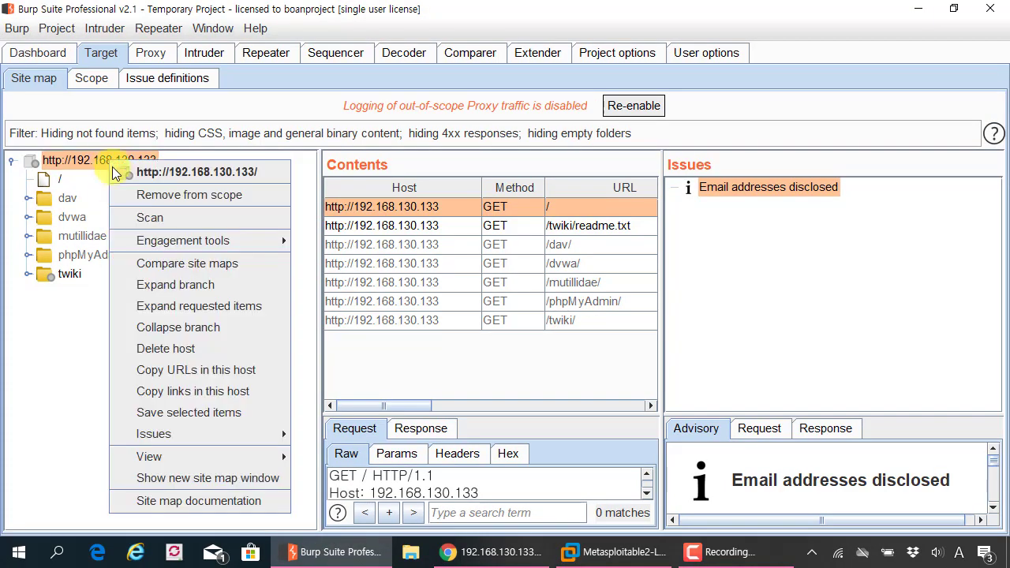
pyautogui.moveTo(154, 242)
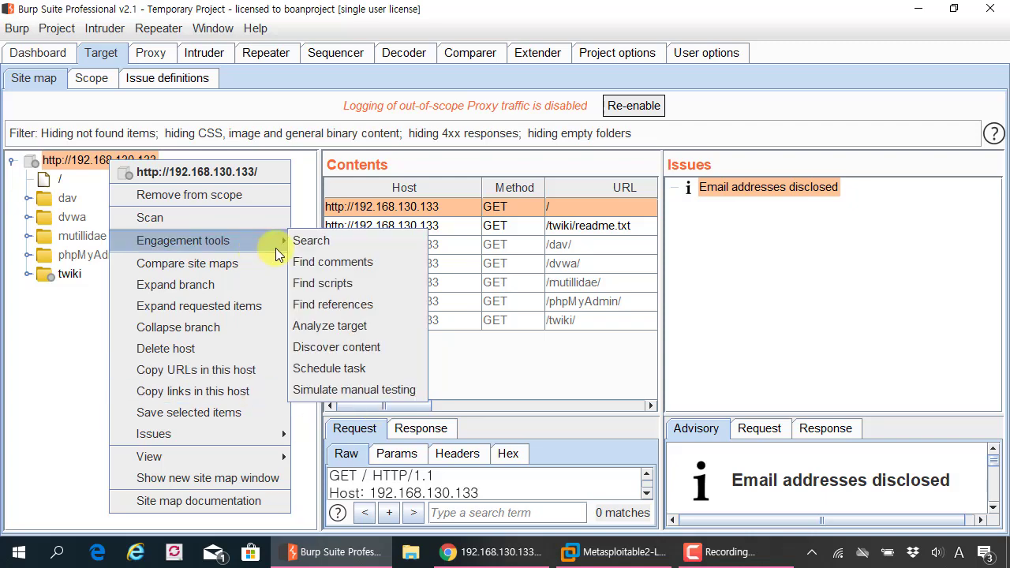
pyautogui.click(352, 350)
pyautogui.moveTo(290, 10); pyautogui.dragTo(549, 35)
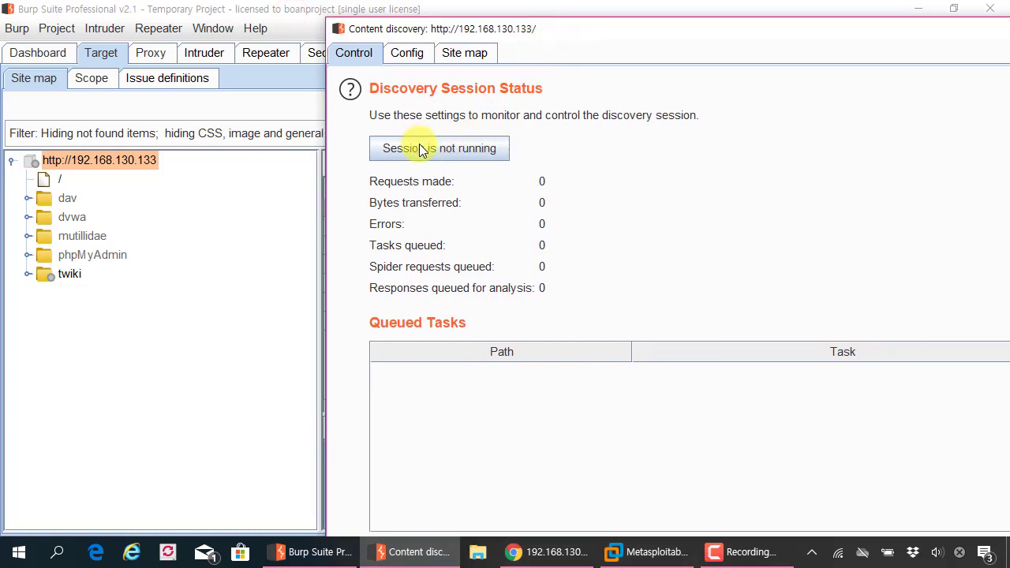
pyautogui.click(413, 60)
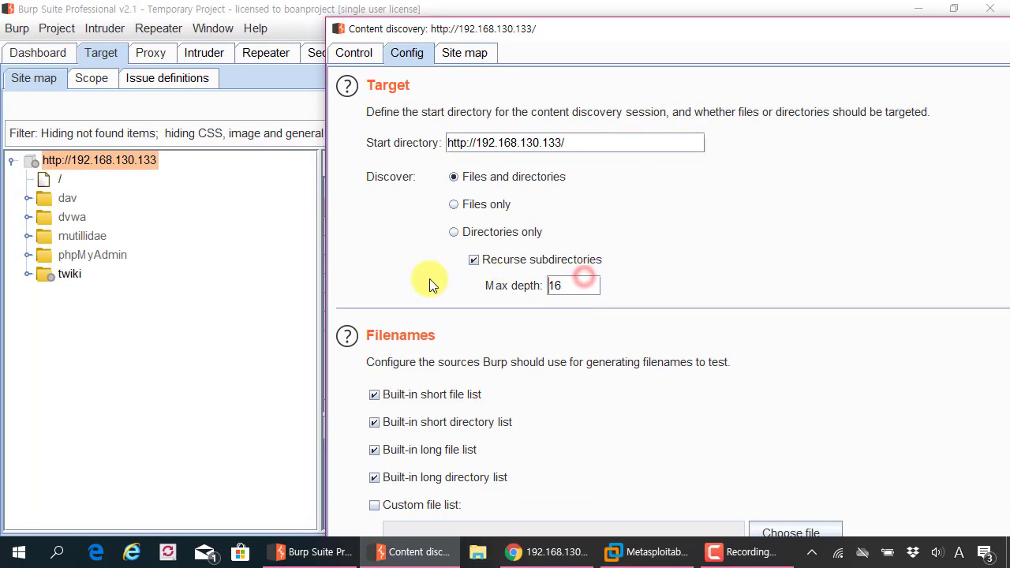
# - Examine the maximum recursion depth and the built-in filename sources in the content discovery configuration
pyautogui.doubleClick(574, 285)
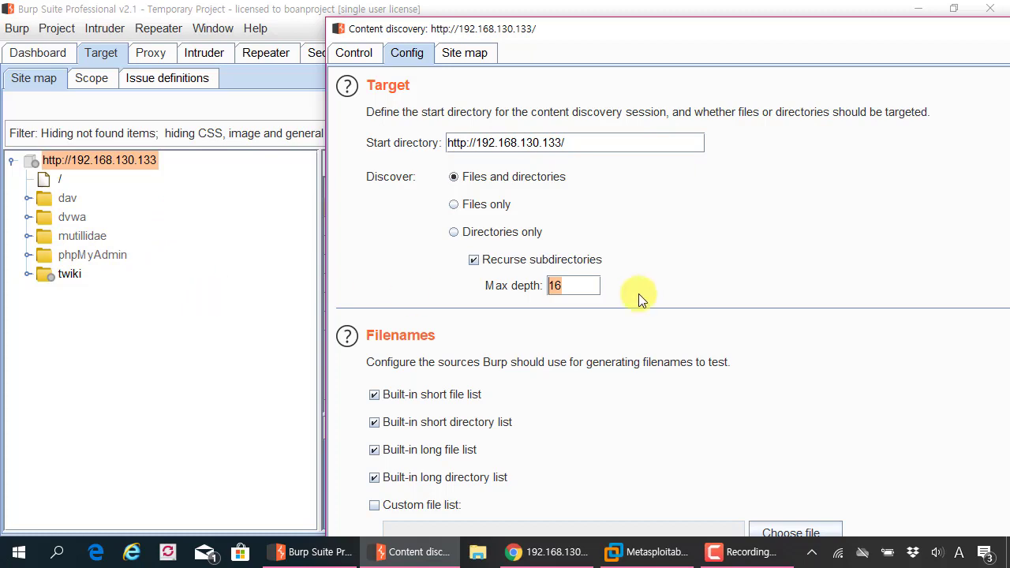
pyautogui.scroll(-3, 580, 319)
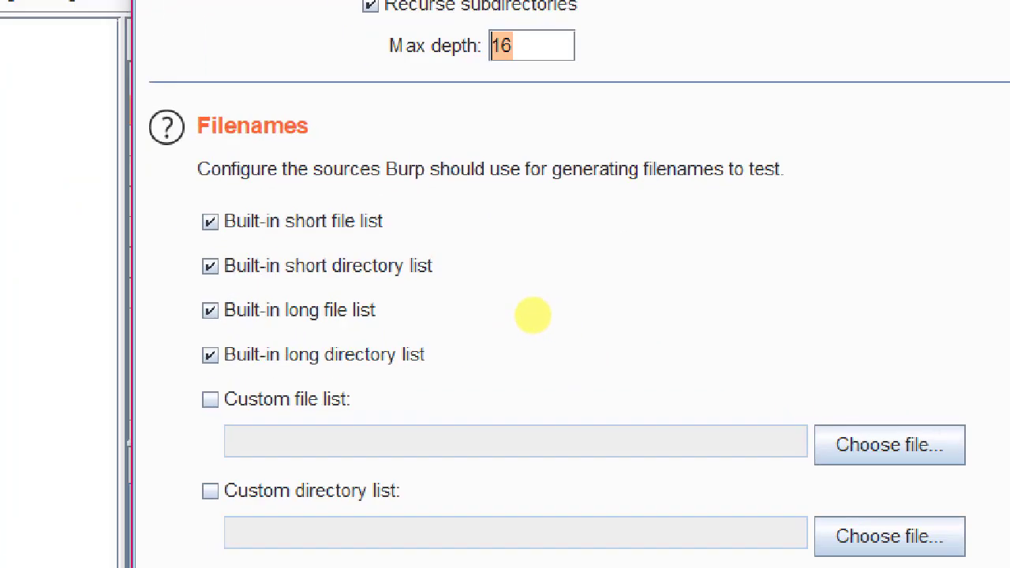
pyautogui.moveTo(430, 206); pyautogui.dragTo(390, 420)
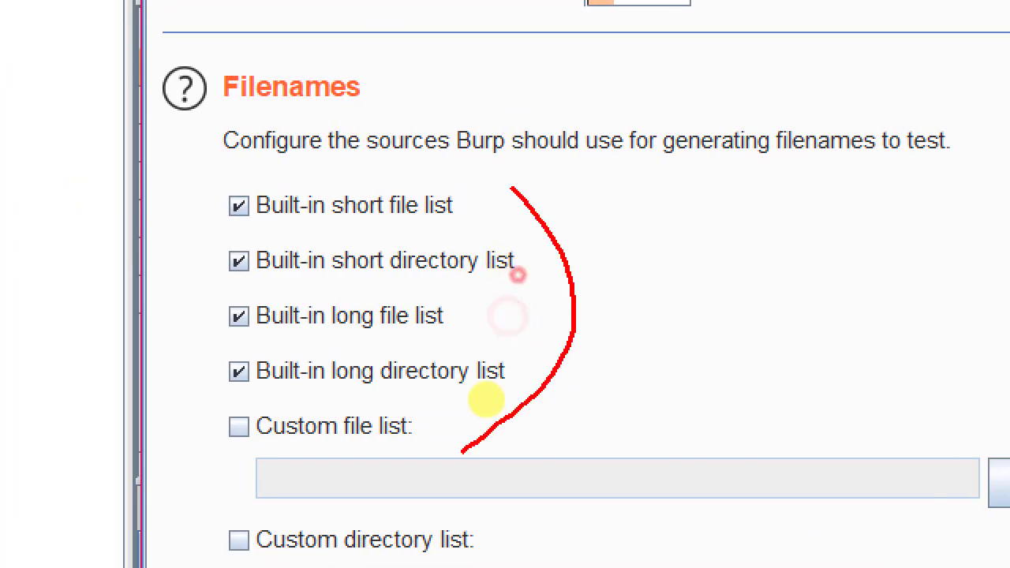
pyautogui.moveTo(331, 337); pyautogui.dragTo(442, 341)
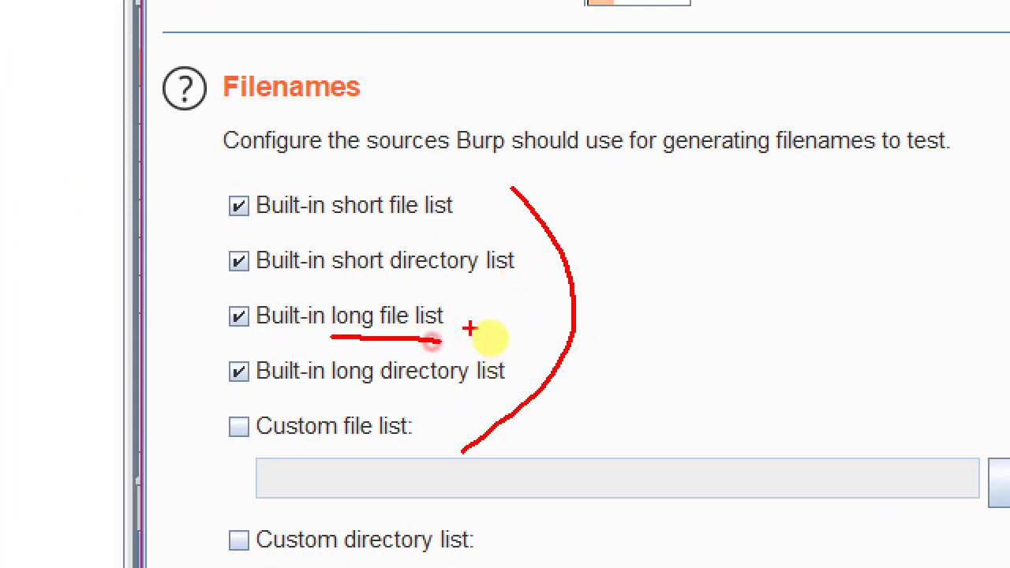
pyautogui.moveTo(318, 391); pyautogui.dragTo(534, 393)
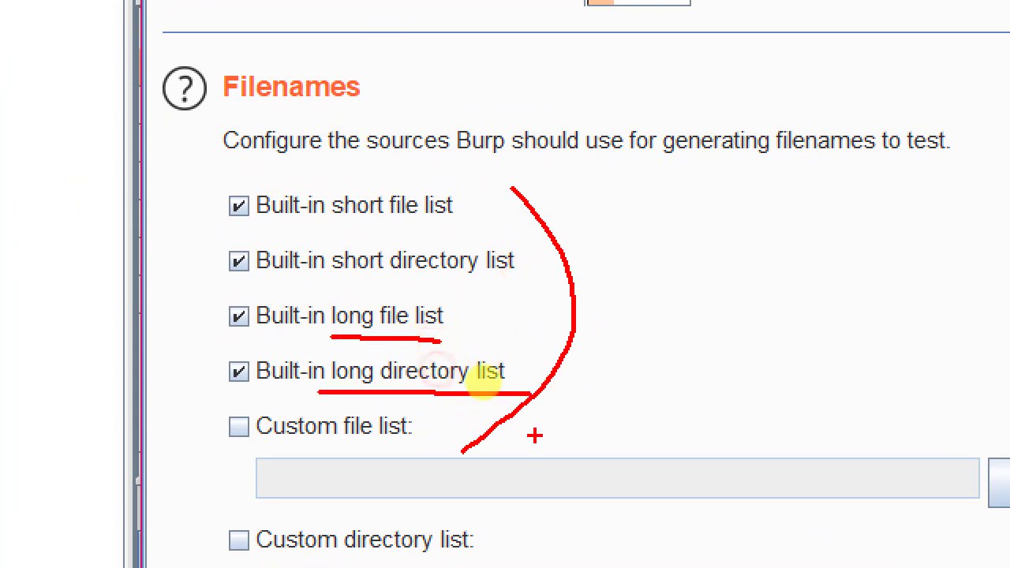
pyautogui.press('Escape')
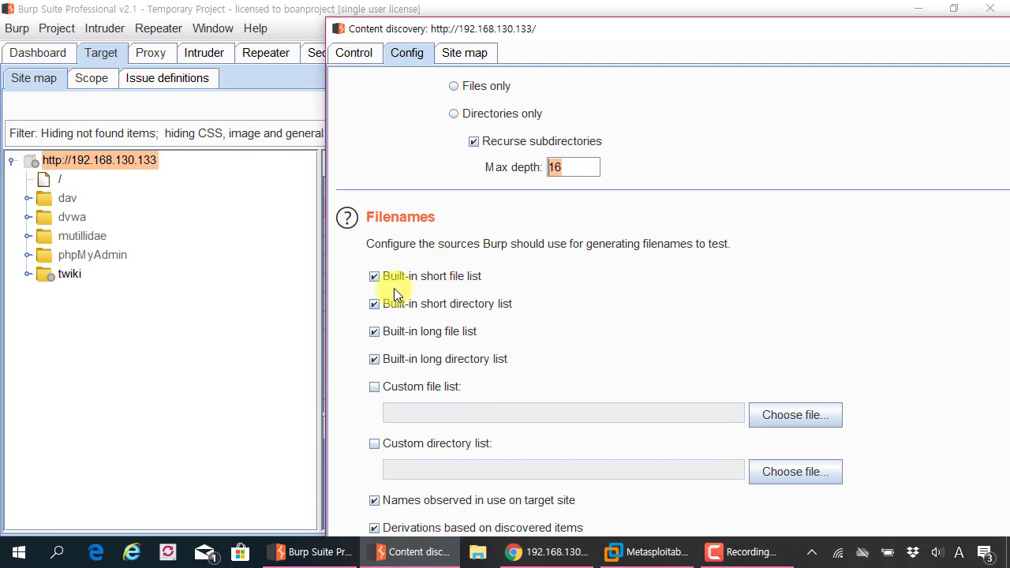
pyautogui.moveTo(325, 251); pyautogui.dragTo(531, 403)
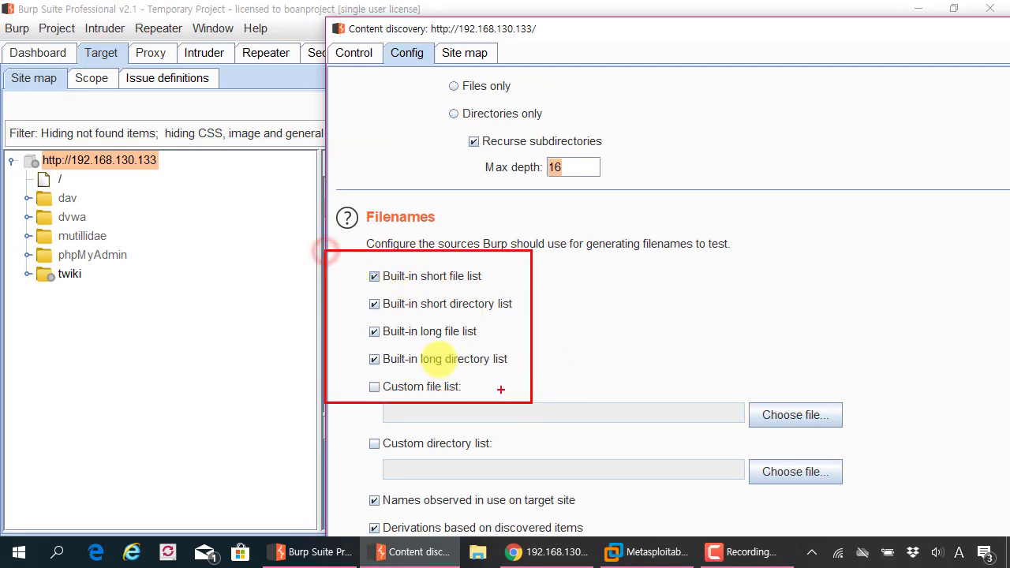
pyautogui.moveTo(327, 276)
pyautogui.mouseDown()
pyautogui.moveTo(140, 197)
pyautogui.moveTo(119, 280)
pyautogui.moveTo(138, 267)
pyautogui.mouseUp()
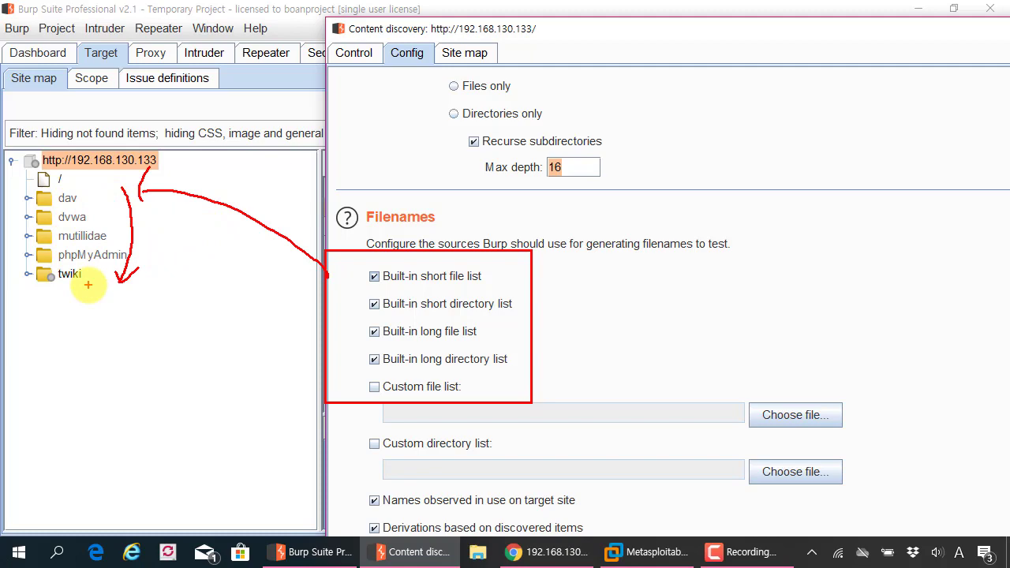
# - Return to the main Burp Suite window and inspect the contents of the dav folder in the site map
pyautogui.click(27, 200)
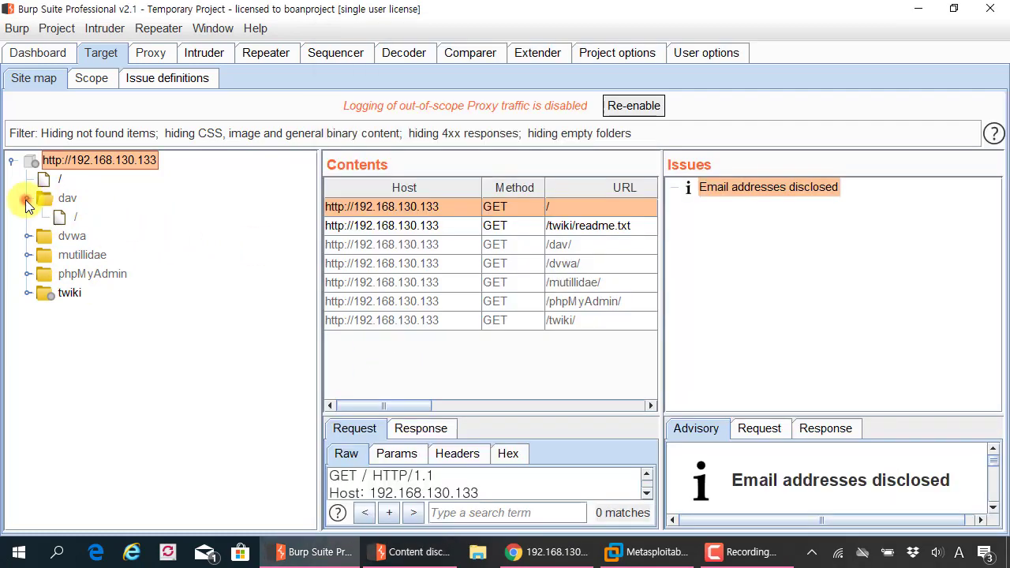
pyautogui.click(27, 200)
pyautogui.click(27, 199)
pyautogui.click(26, 199)
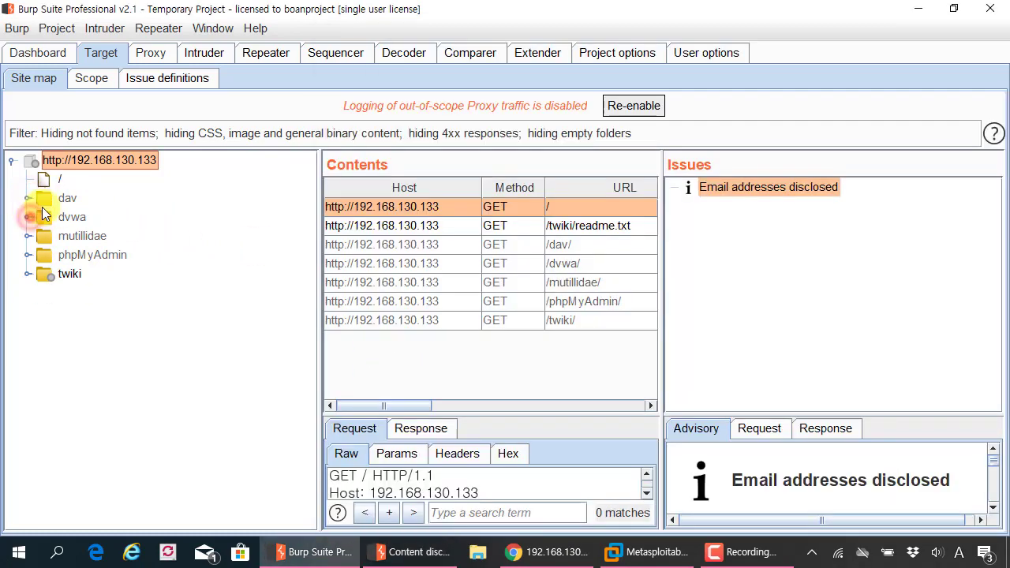
# - Switch back to the Content discovery window and examine the recursion depth and the built-in short and long filename lists
pyautogui.hotkey('alt', 'Tab')
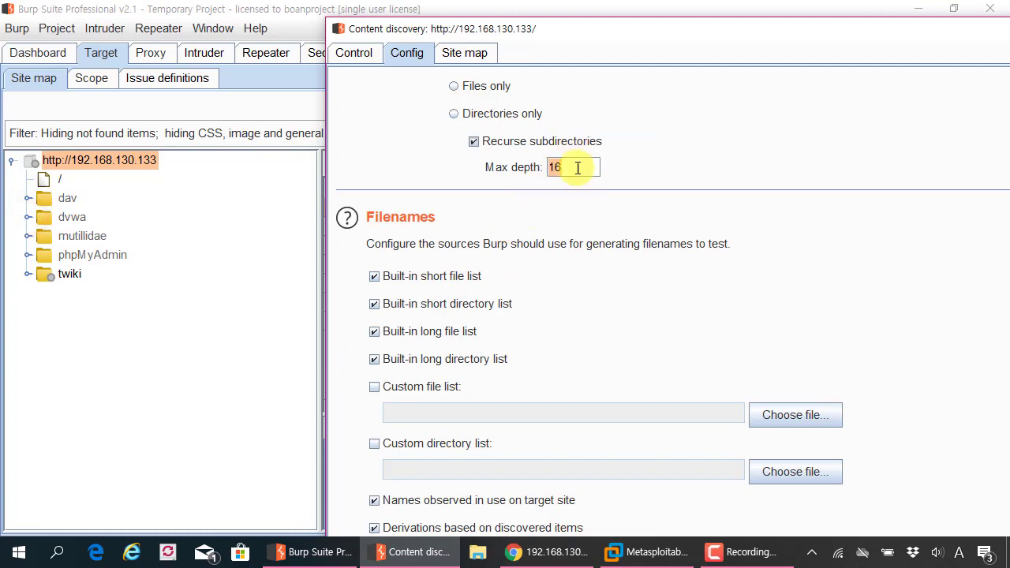
pyautogui.scroll(3, 805, 240)
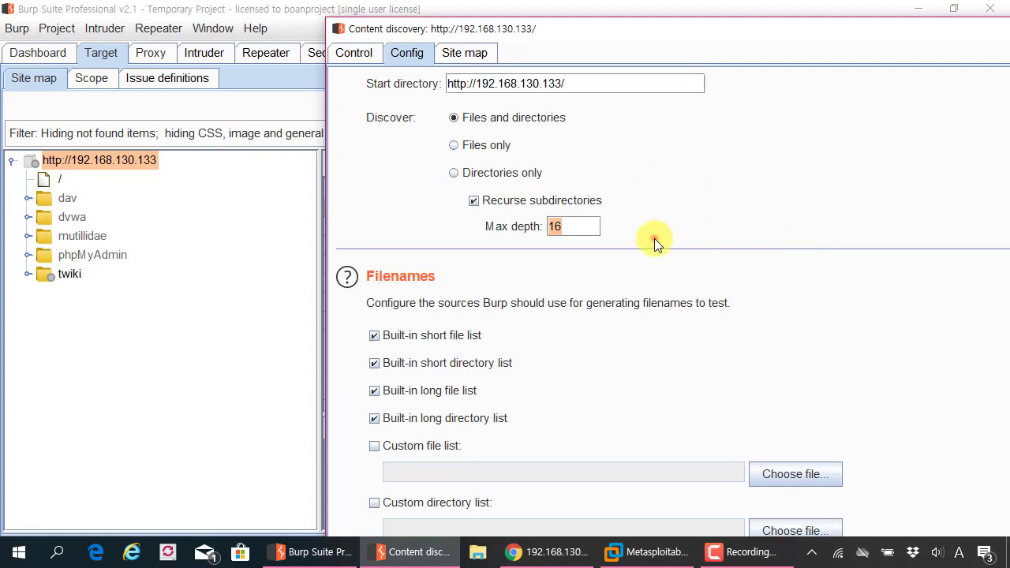
pyautogui.click(588, 227)
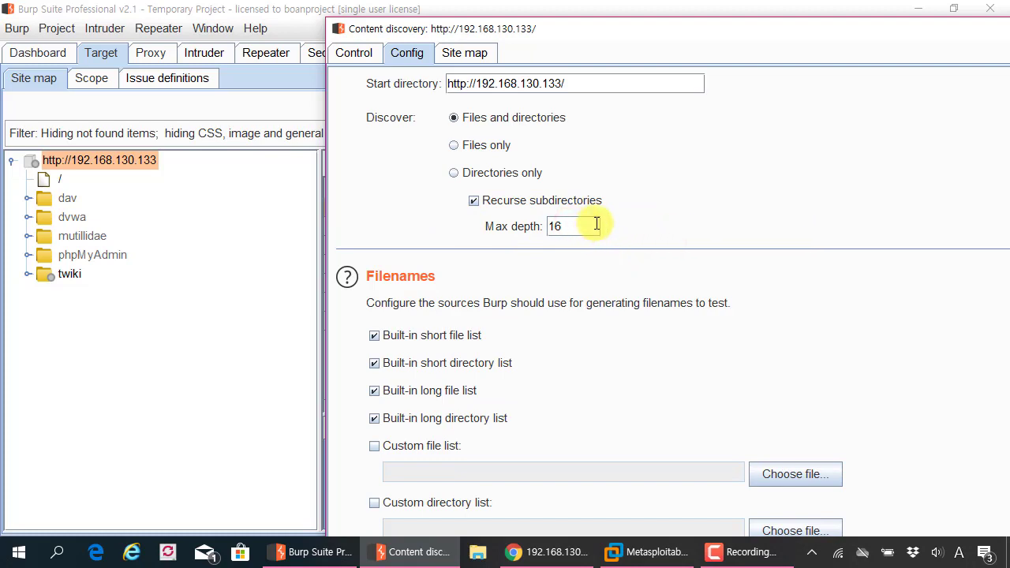
pyautogui.moveTo(444, 185); pyautogui.dragTo(650, 247)
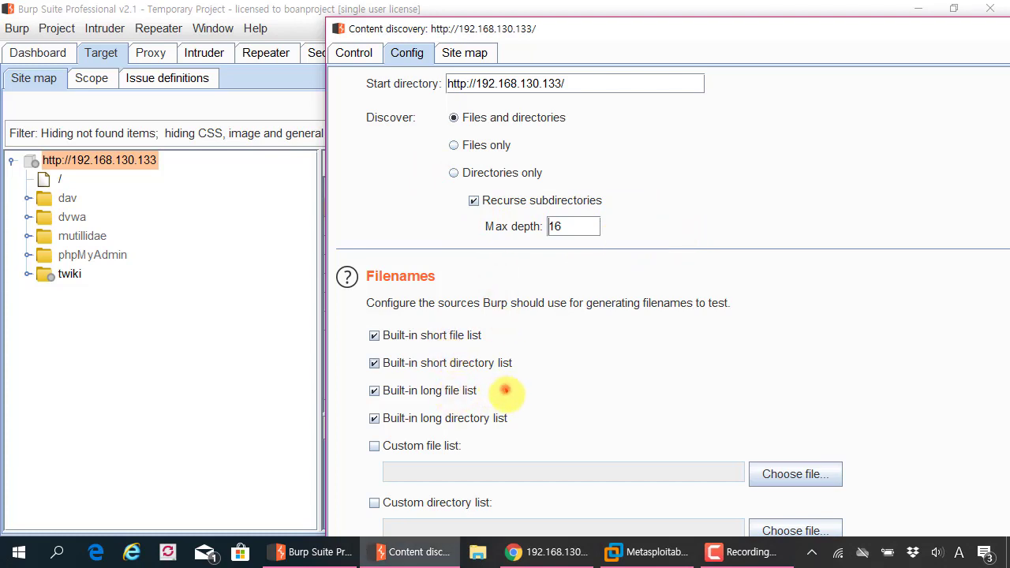
pyautogui.moveTo(501, 386)
pyautogui.mouseDown()
pyautogui.moveTo(514, 382)
pyautogui.moveTo(532, 405)
pyautogui.mouseUp()
pyautogui.moveTo(543, 354); pyautogui.dragTo(519, 435)
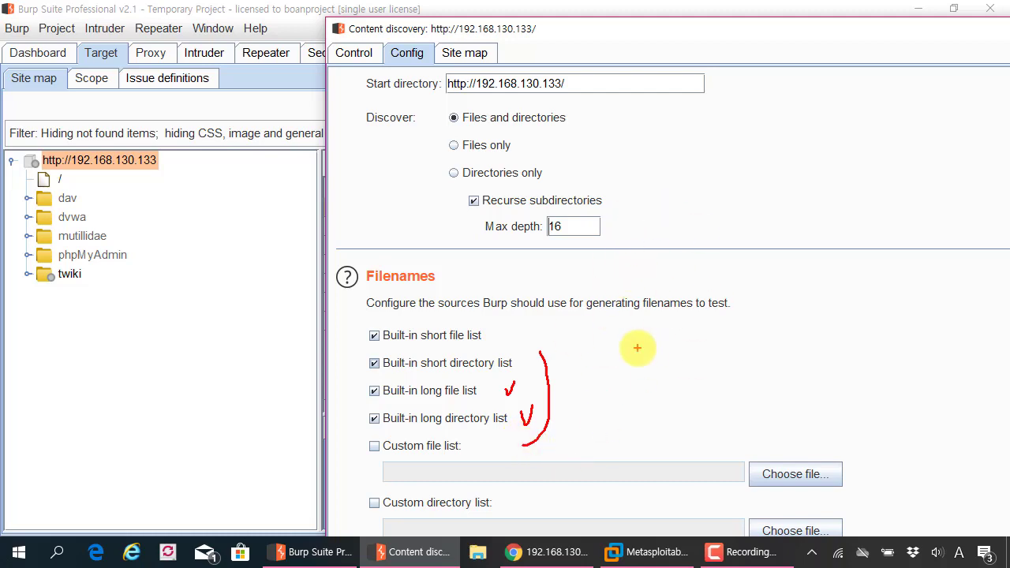
# - Review the file extension and discovery engine settings in the content discovery configuration
pyautogui.scroll(-8, 487, 340)
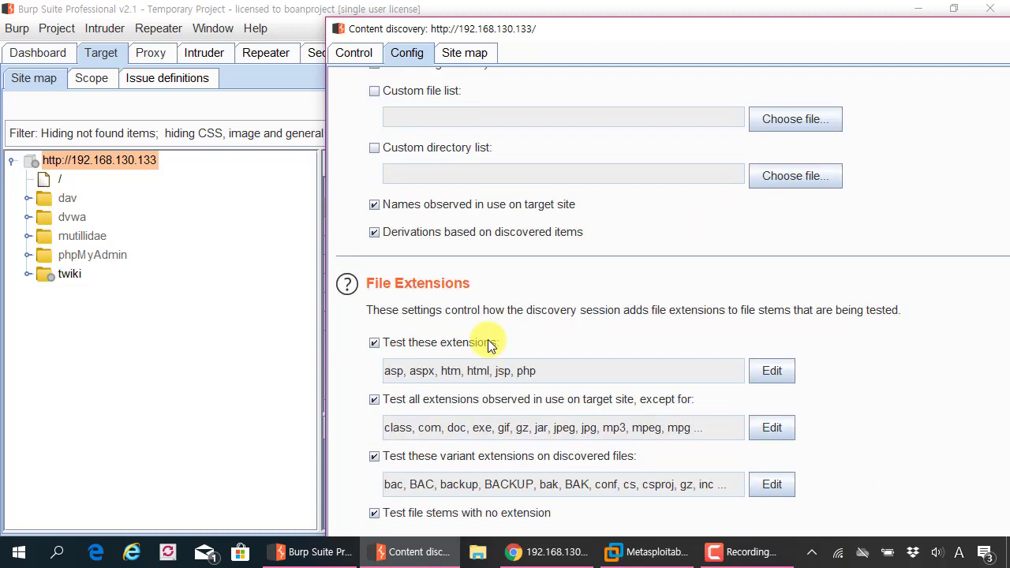
pyautogui.scroll(-3, 481, 372)
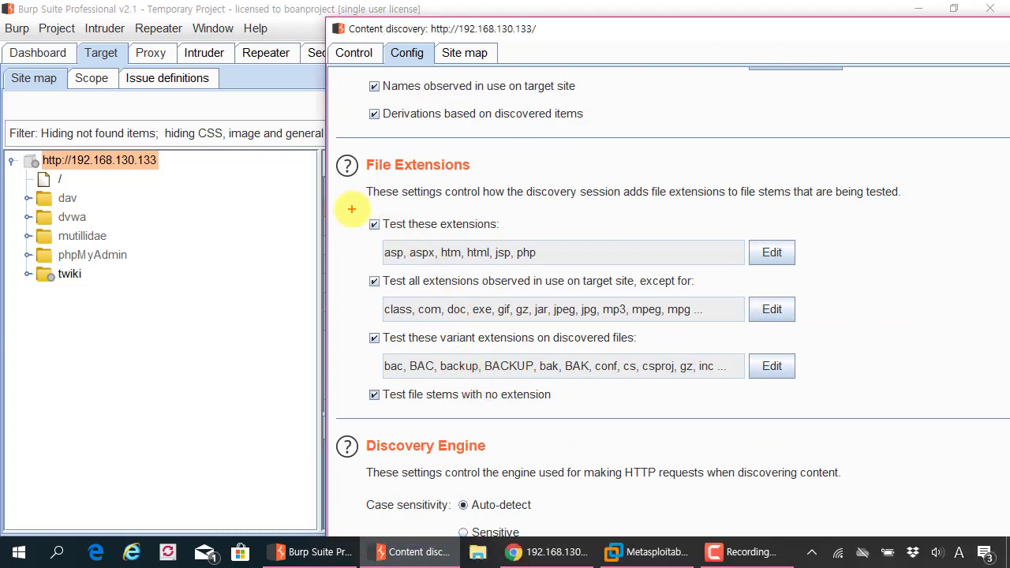
pyautogui.moveTo(343, 201)
pyautogui.mouseDown()
pyautogui.moveTo(637, 383)
pyautogui.moveTo(833, 419)
pyautogui.mouseUp()
pyautogui.moveTo(855, 339); pyautogui.dragTo(877, 299)
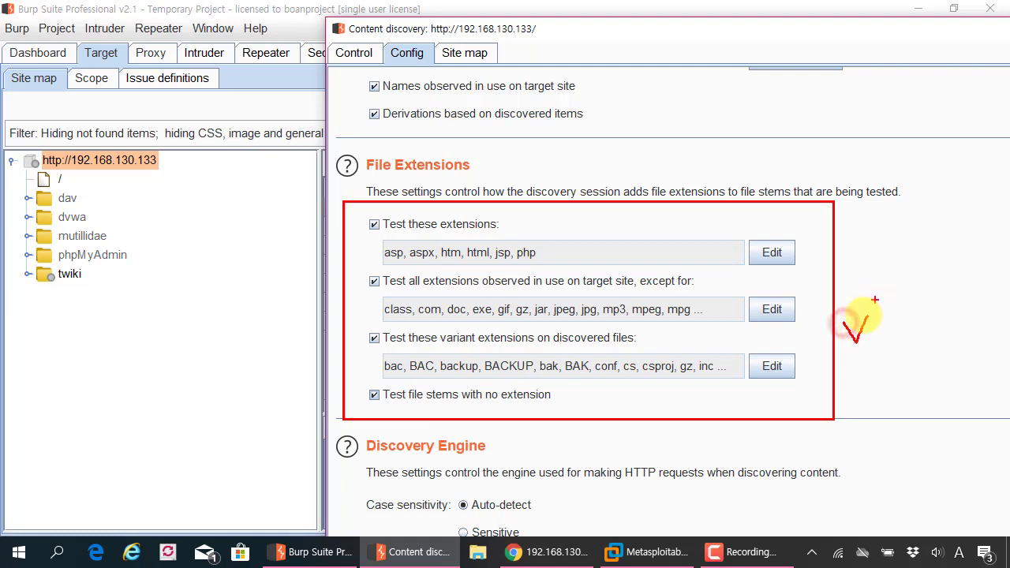
pyautogui.press('Escape')
pyautogui.scroll(-4, 478, 383)
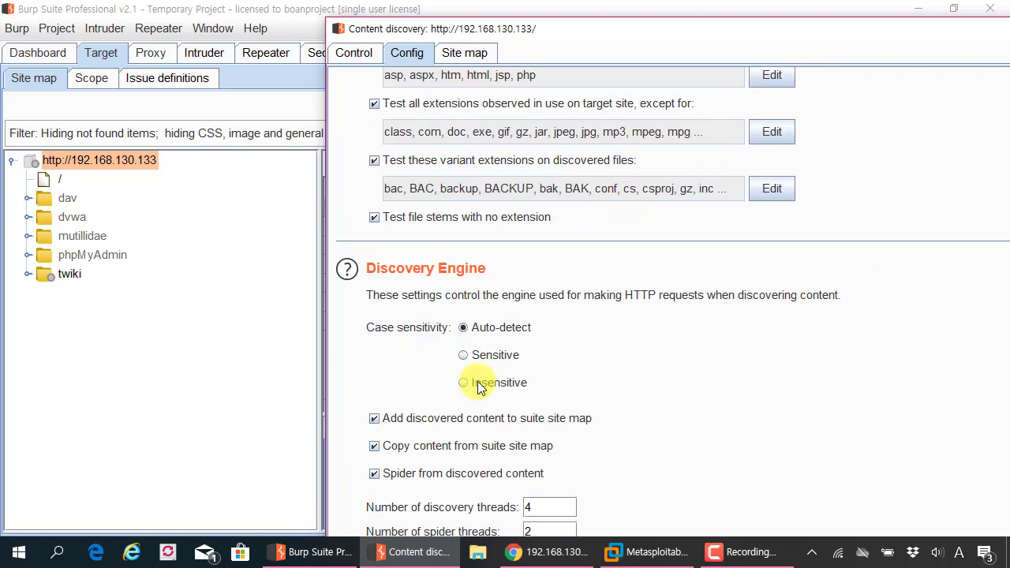
pyautogui.scroll(-1, 478, 381)
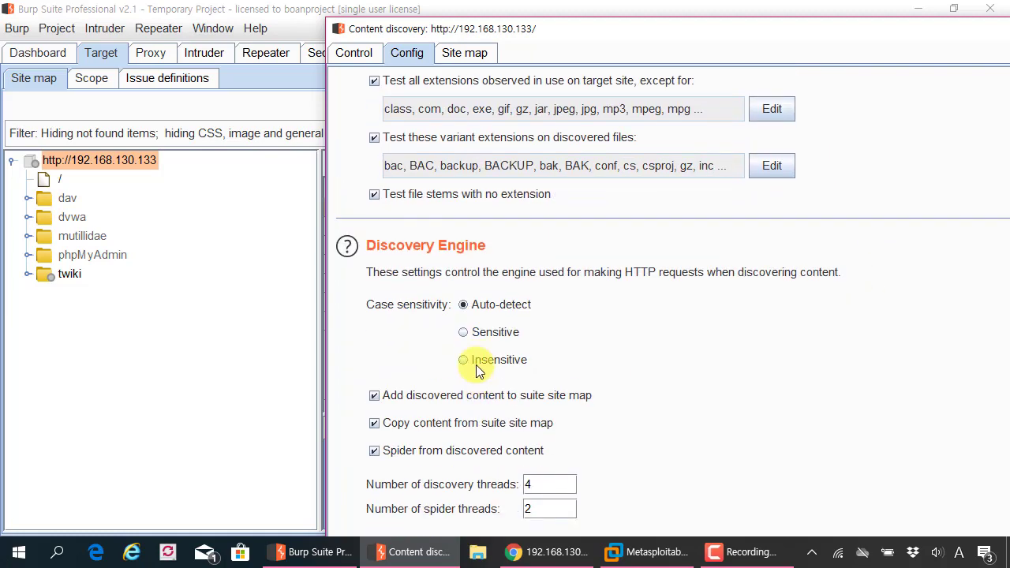
pyautogui.scroll(10, 549, 370)
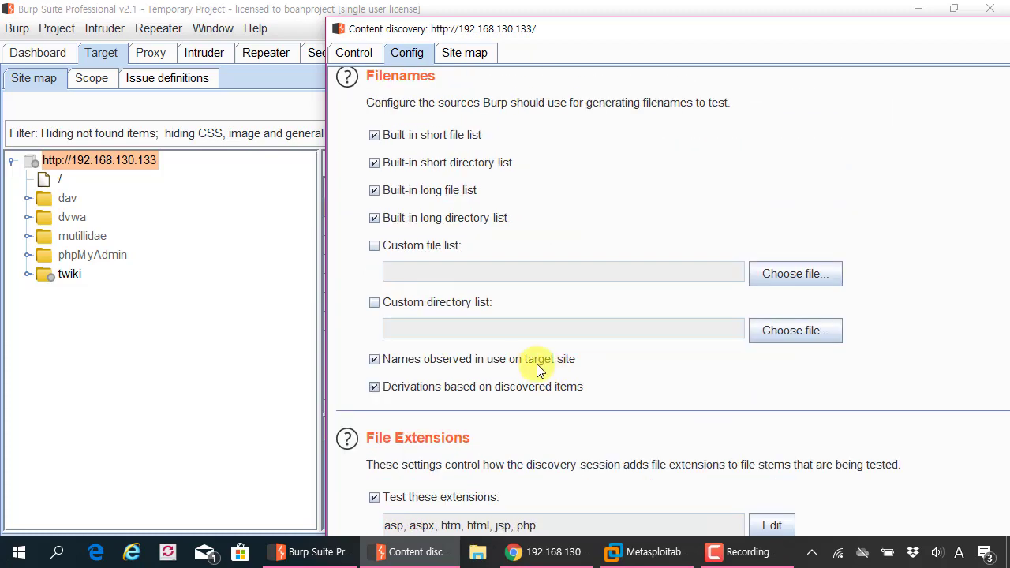
pyautogui.scroll(4, 411, 280)
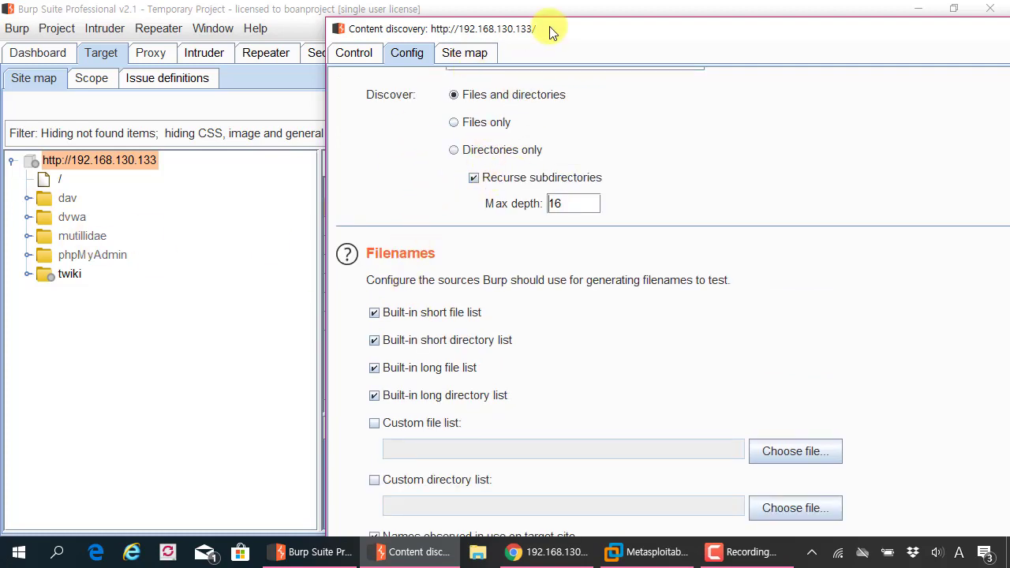
# - Move the discovery window clear of the main site map and start the content discovery session
pyautogui.moveTo(549, 29); pyautogui.dragTo(508, 26)
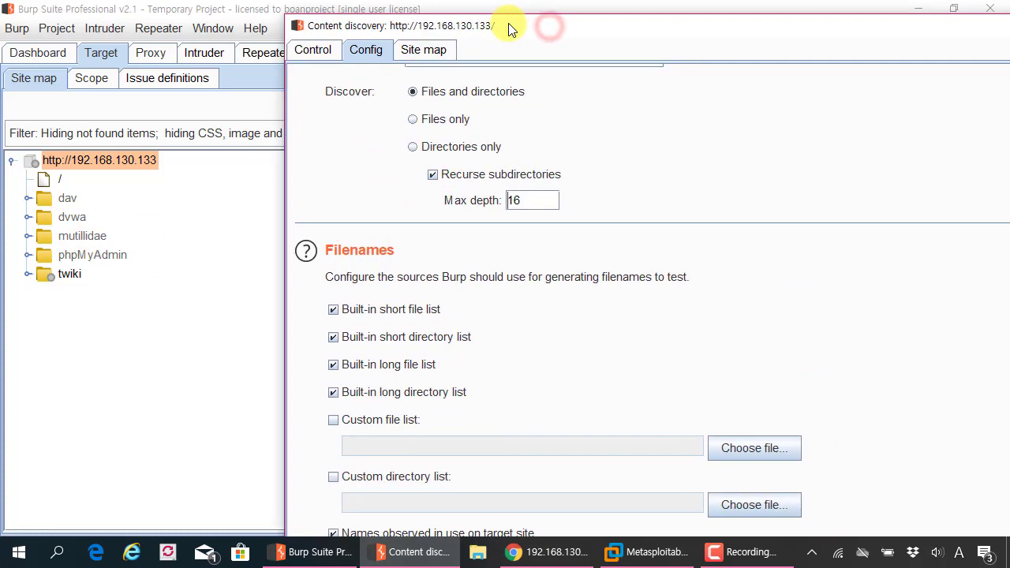
pyautogui.click(419, 51)
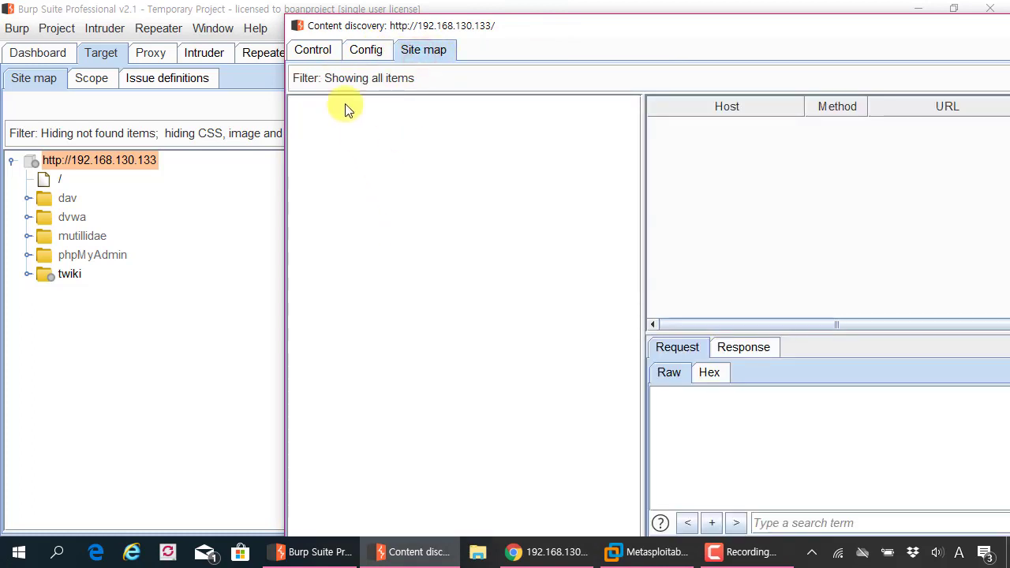
pyautogui.click(317, 51)
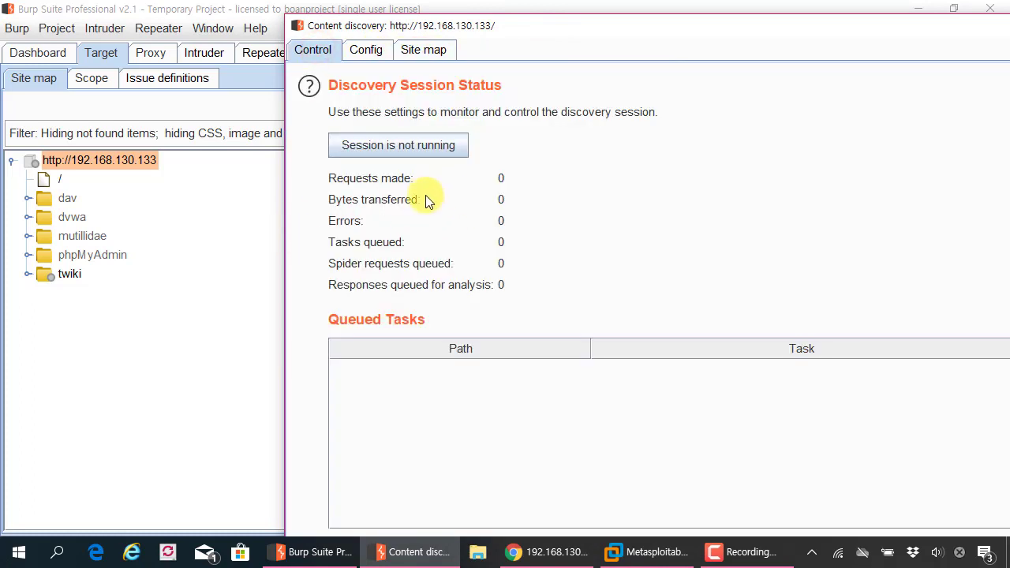
pyautogui.click(407, 146)
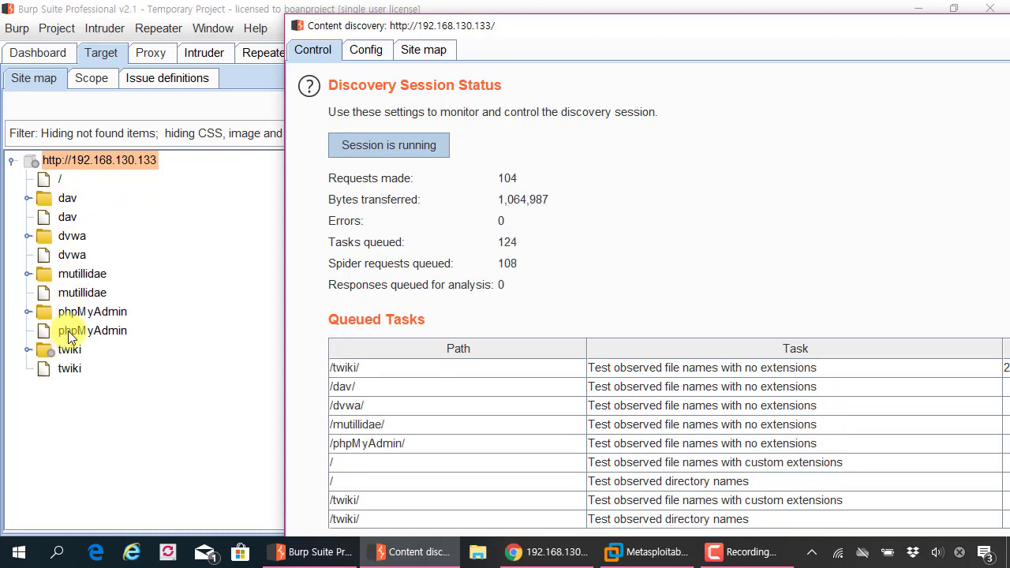
# - Examine the dav, dvwa, mutillidae and phpMyAdmin entries in the main site map while discovery runs
pyautogui.moveTo(7, 180); pyautogui.dragTo(54, 225)
pyautogui.moveTo(131, 338); pyautogui.dragTo(188, 406)
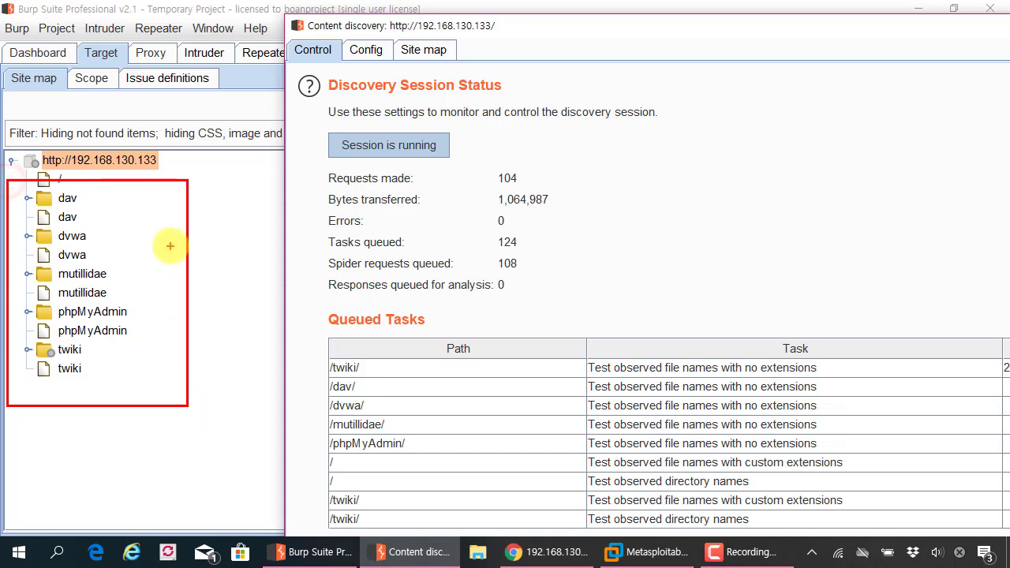
pyautogui.moveTo(92, 198); pyautogui.dragTo(104, 197)
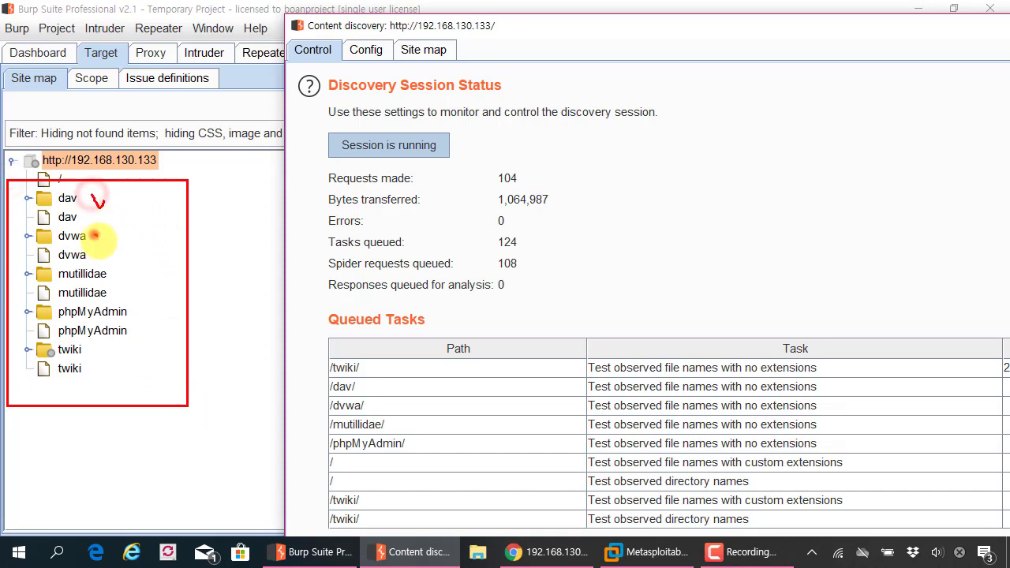
pyautogui.moveTo(95, 234); pyautogui.dragTo(139, 310)
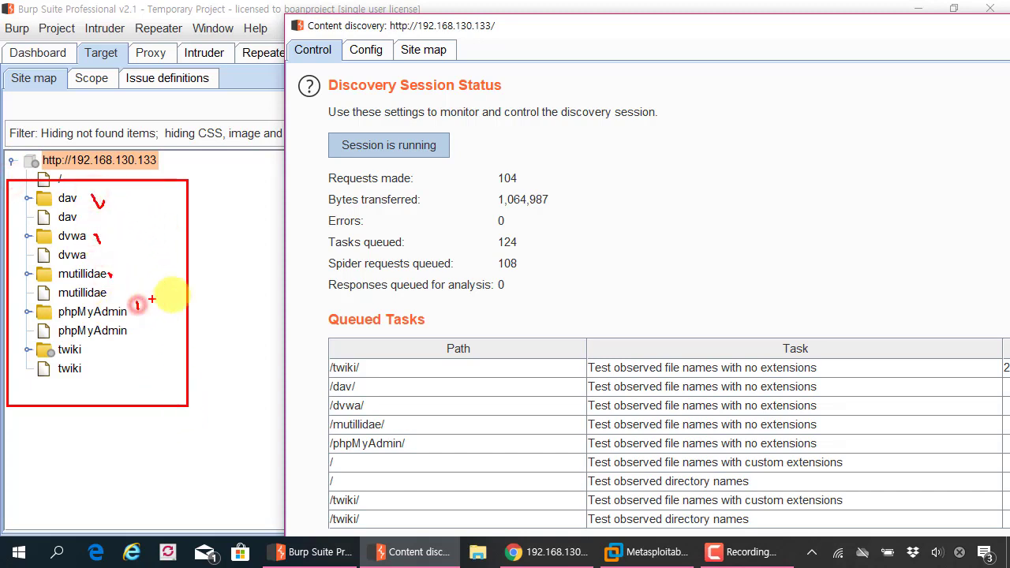
pyautogui.press('e')
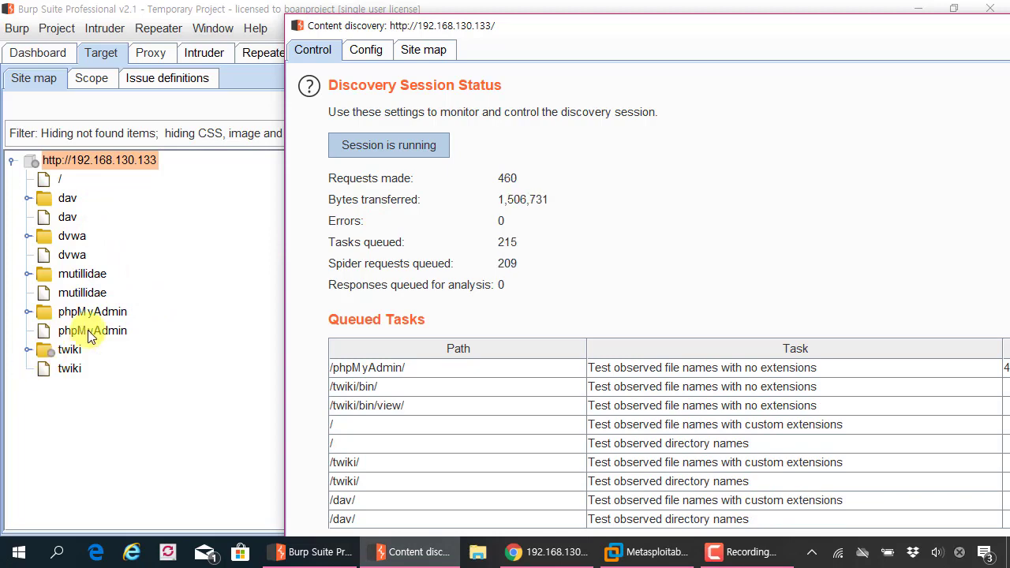
# - Expand the host and its dav, dvwa and mutillidae folders in the discovery session's own site map to inspect the contents
pyautogui.click(421, 48)
pyautogui.click(295, 105)
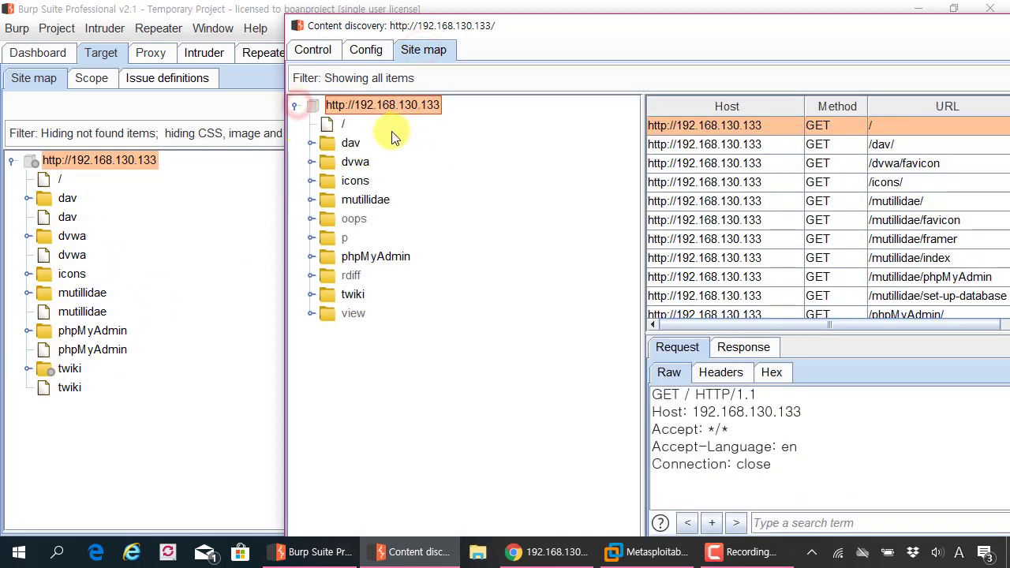
pyautogui.click(310, 142)
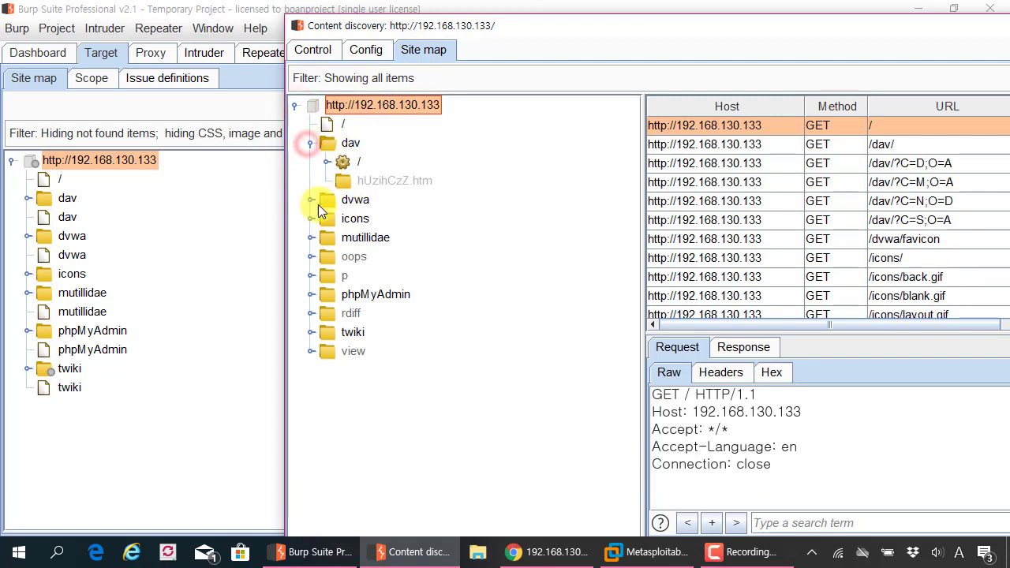
pyautogui.click(311, 201)
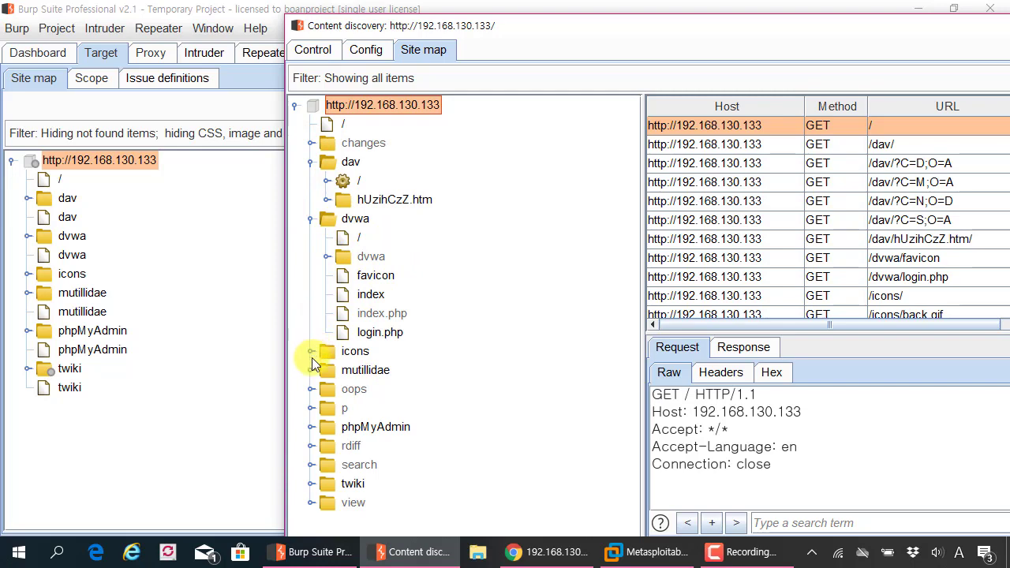
pyautogui.click(311, 368)
pyautogui.scroll(-2, 378, 315)
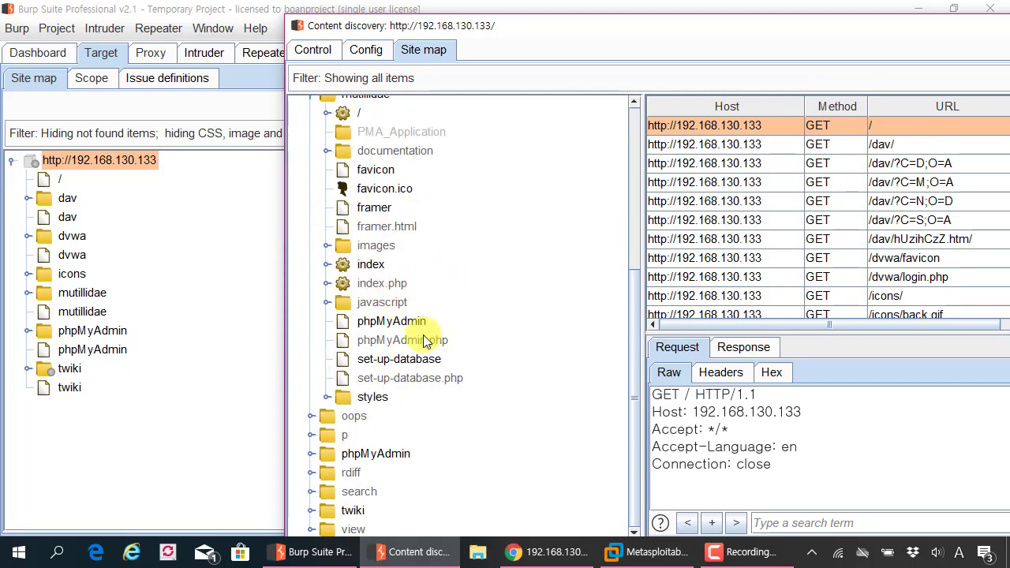
# - Check the discovery session status and look through its queued tasks
pyautogui.click(314, 50)
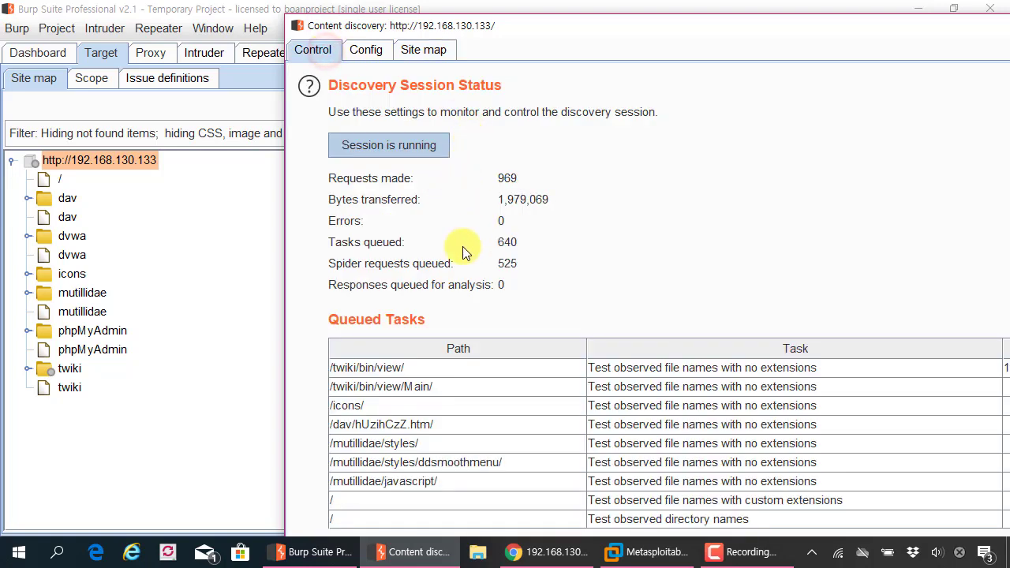
pyautogui.moveTo(640, 35); pyautogui.dragTo(530, 23)
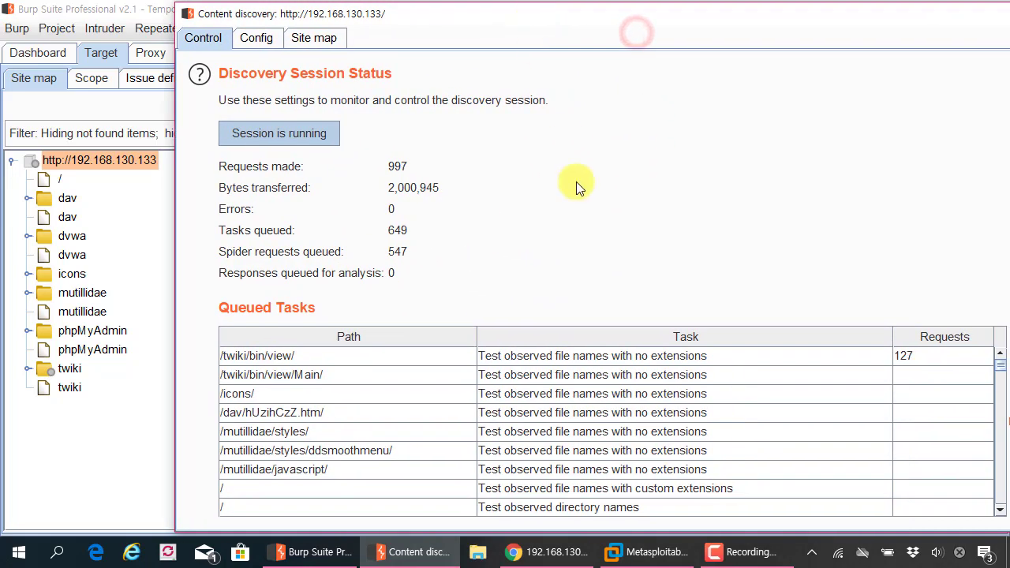
pyautogui.click(529, 364)
pyautogui.scroll(-1, 529, 395)
pyautogui.click(519, 419)
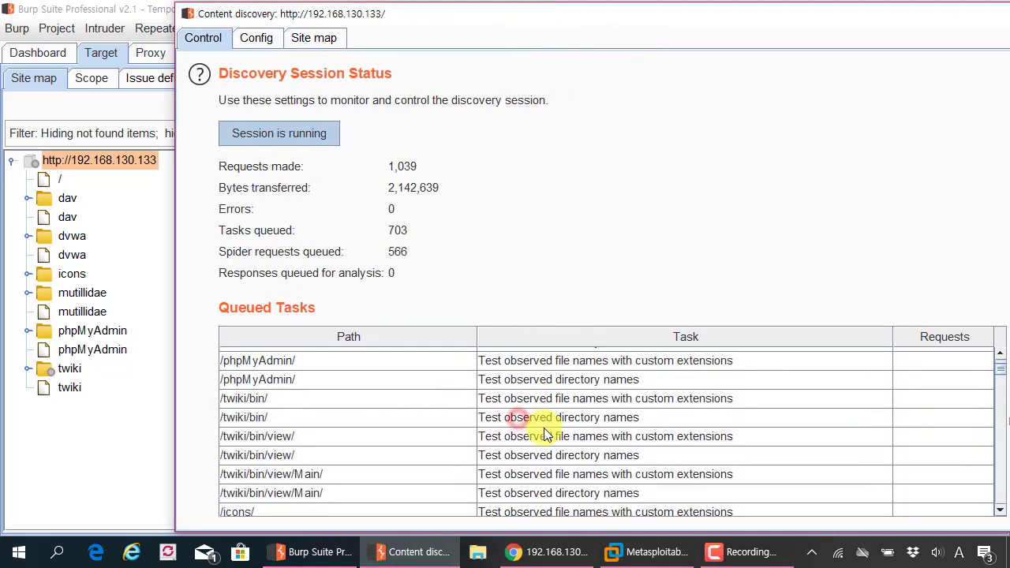
pyautogui.moveTo(999, 368); pyautogui.dragTo(1000, 232)
pyautogui.moveTo(311, 14); pyautogui.dragTo(496, 39)
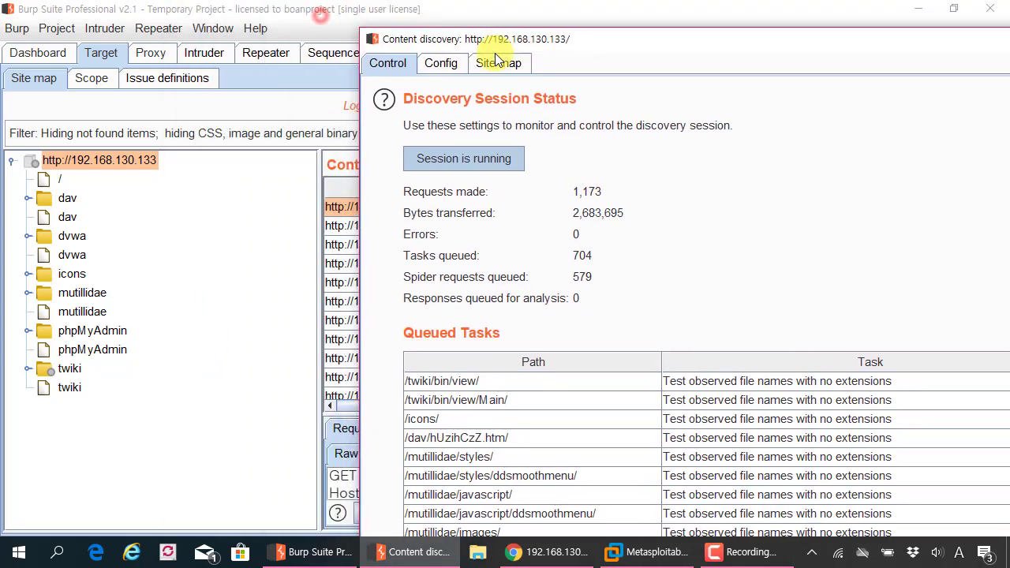
# - Recheck the dvwa and mutillidae contents in the discovery site map and stop the running discovery session
pyautogui.click(498, 63)
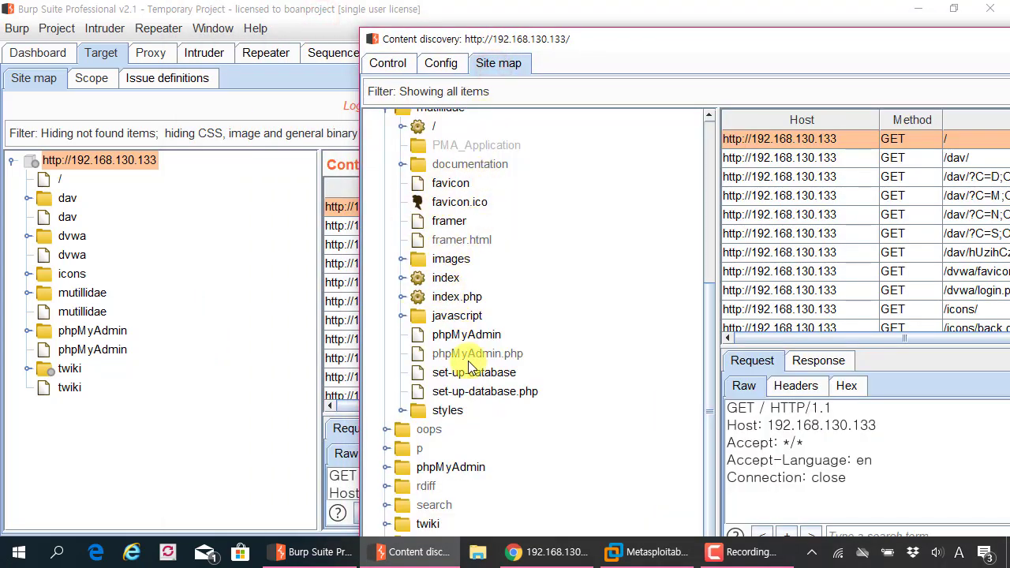
pyautogui.scroll(4, 468, 358)
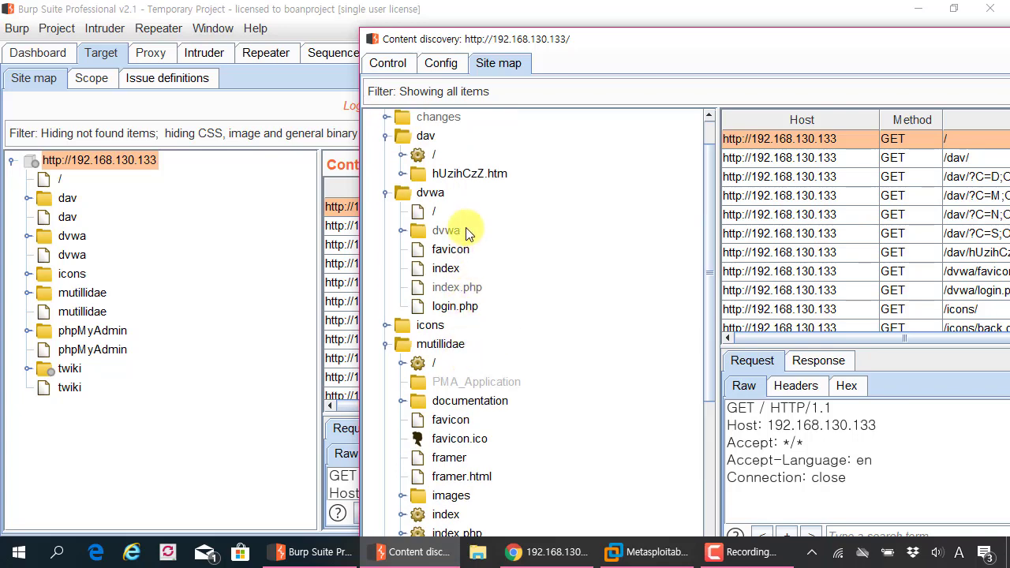
pyautogui.click(389, 64)
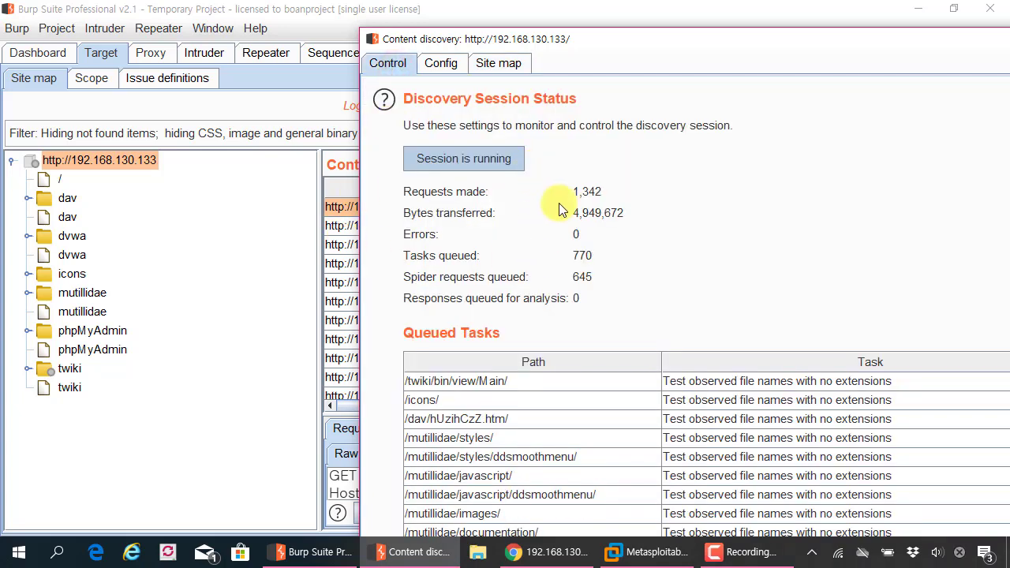
pyautogui.click(480, 158)
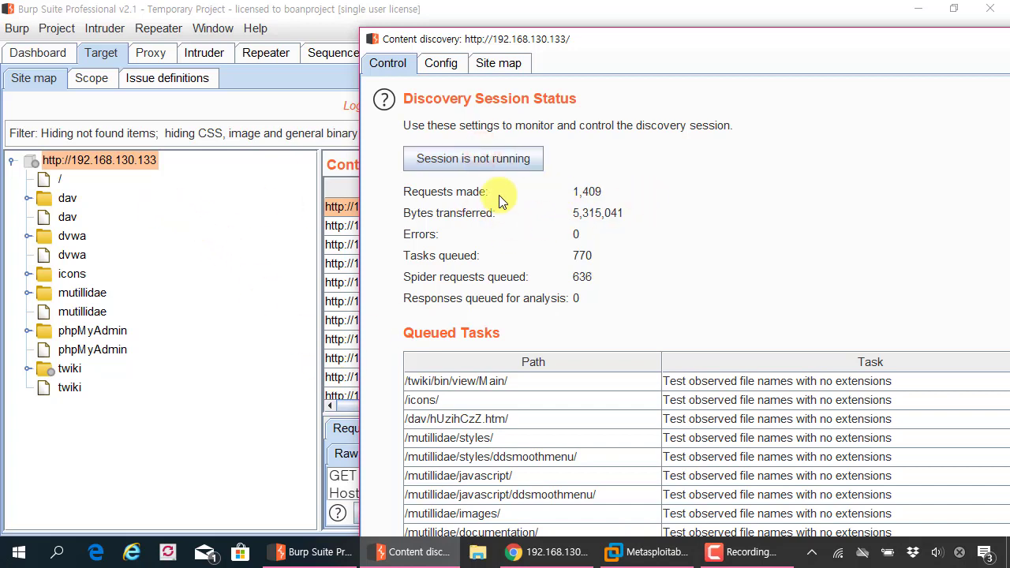
pyautogui.click(140, 156)
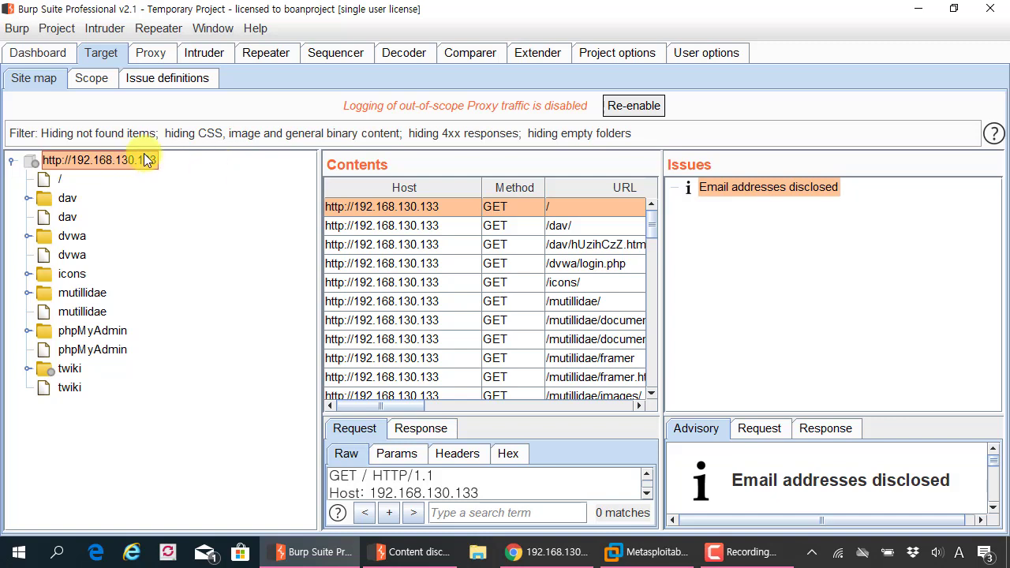
pyautogui.rightClick(142, 158)
pyautogui.moveTo(207, 238)
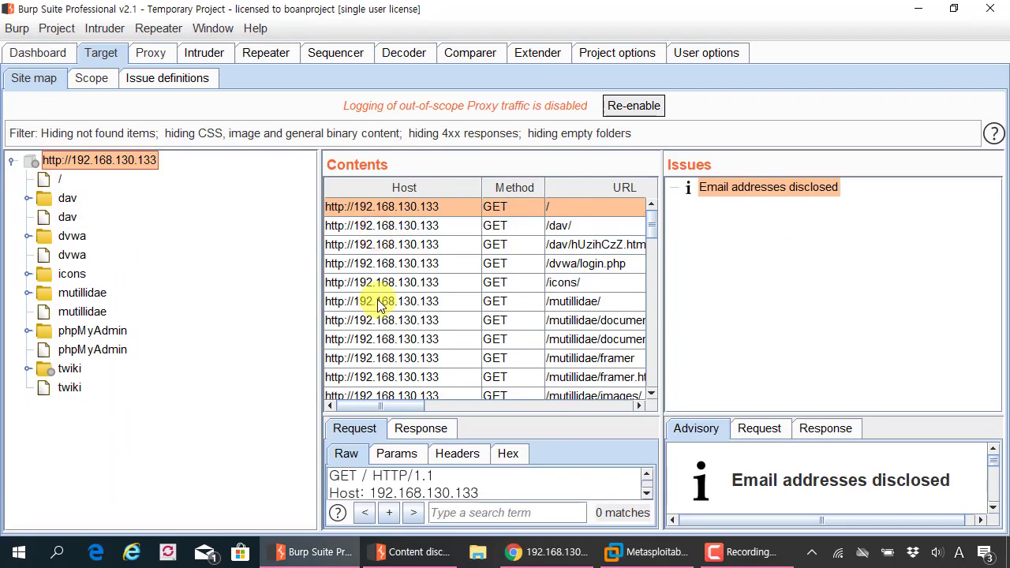
pyautogui.rightClick(135, 158)
pyautogui.moveTo(239, 237)
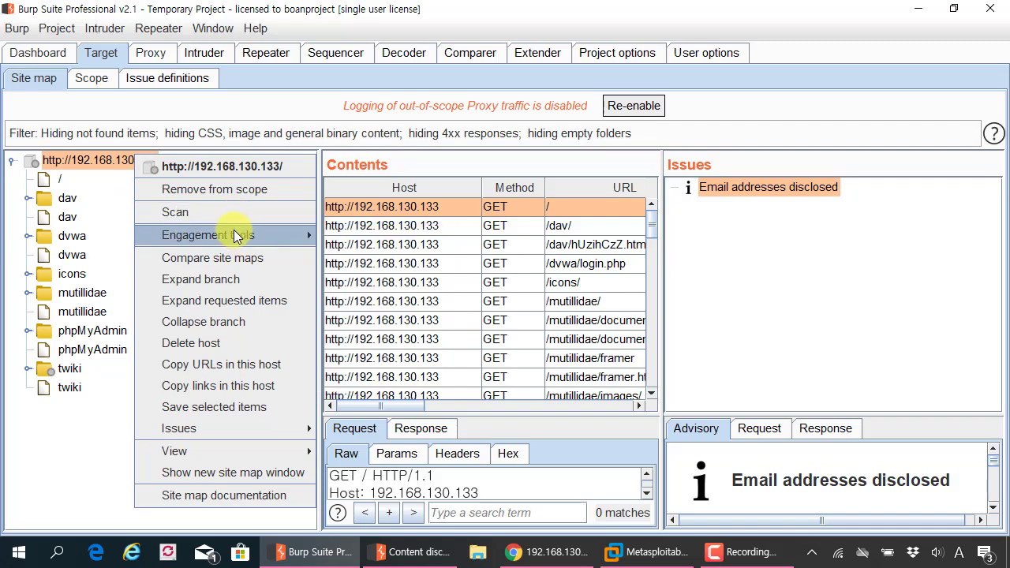
pyautogui.click(340, 239)
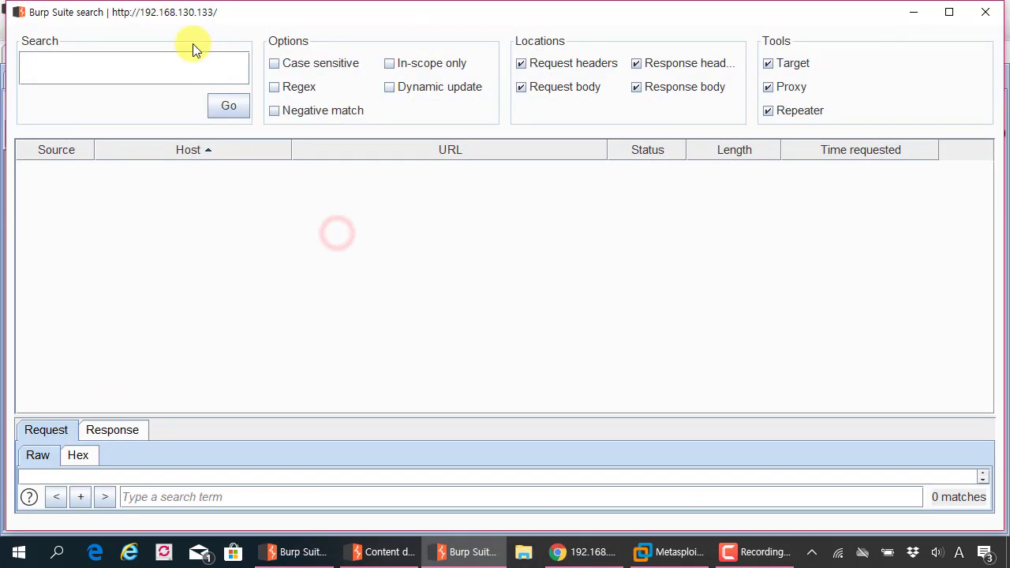
pyautogui.moveTo(197, 11); pyautogui.dragTo(198, 63)
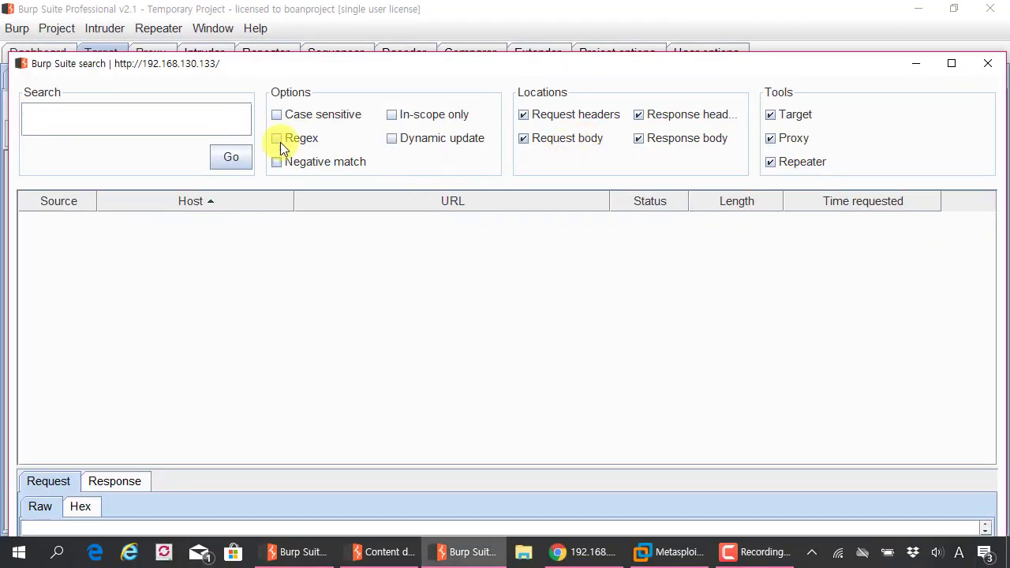
# - Search the host's requests and responses for "password" across Target, Proxy and Repeater
pyautogui.press('BackSpace')
pyautogui.write('password')
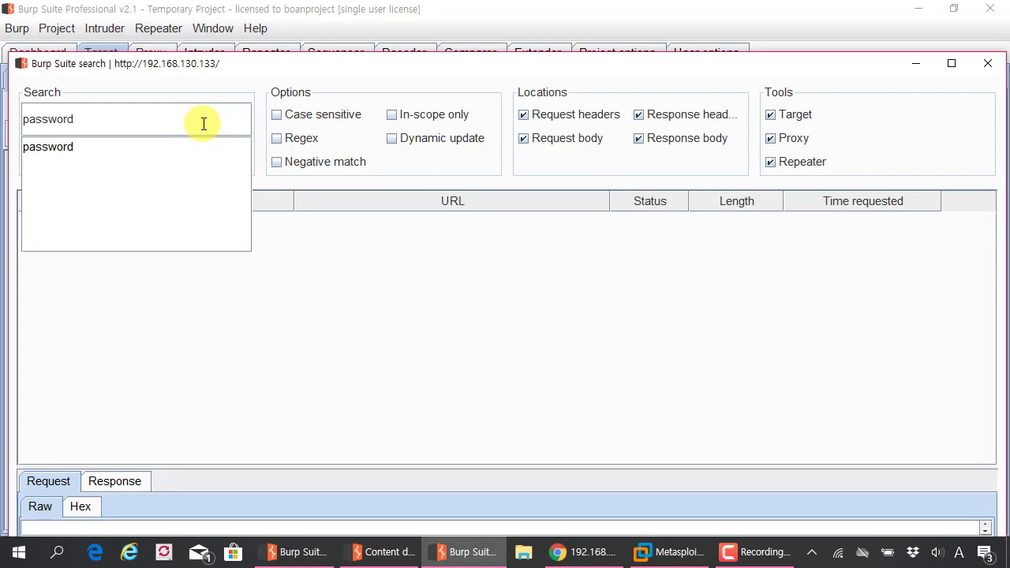
pyautogui.click(361, 308)
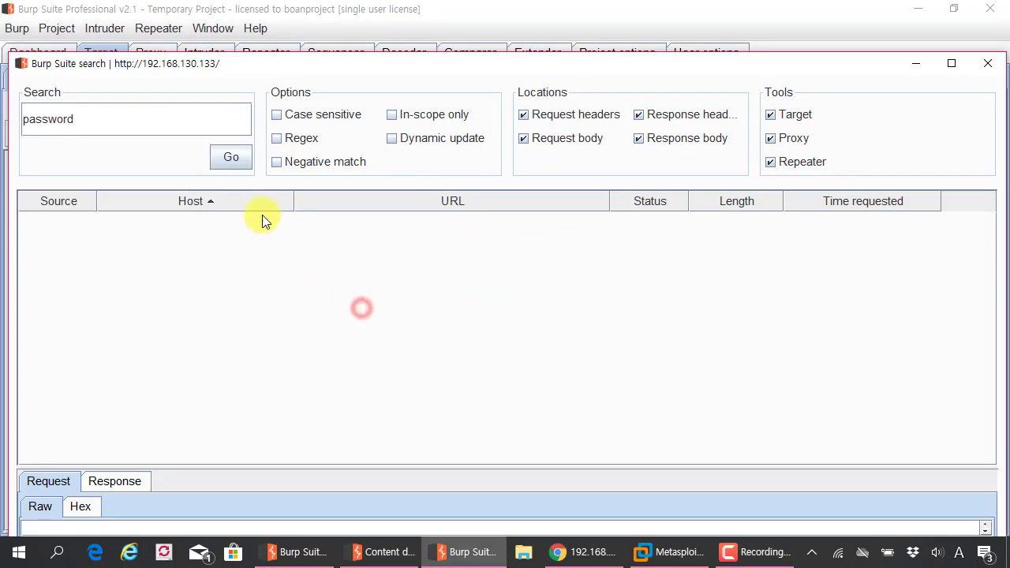
pyautogui.click(230, 157)
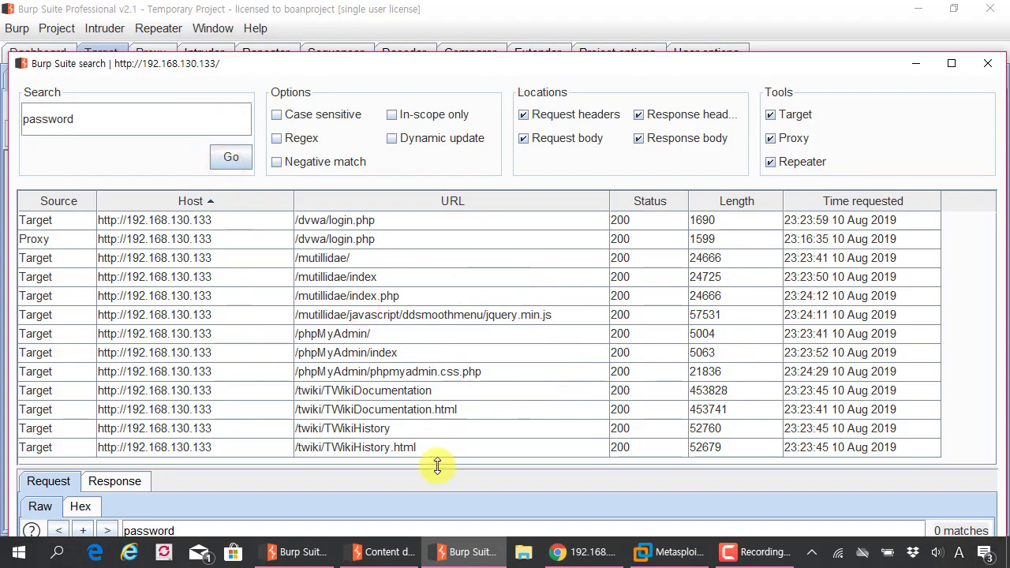
# - Enlarge the message pane and examine the request and response of the Proxy result /dvwa/login.php for the search term
pyautogui.moveTo(437, 465); pyautogui.dragTo(437, 325)
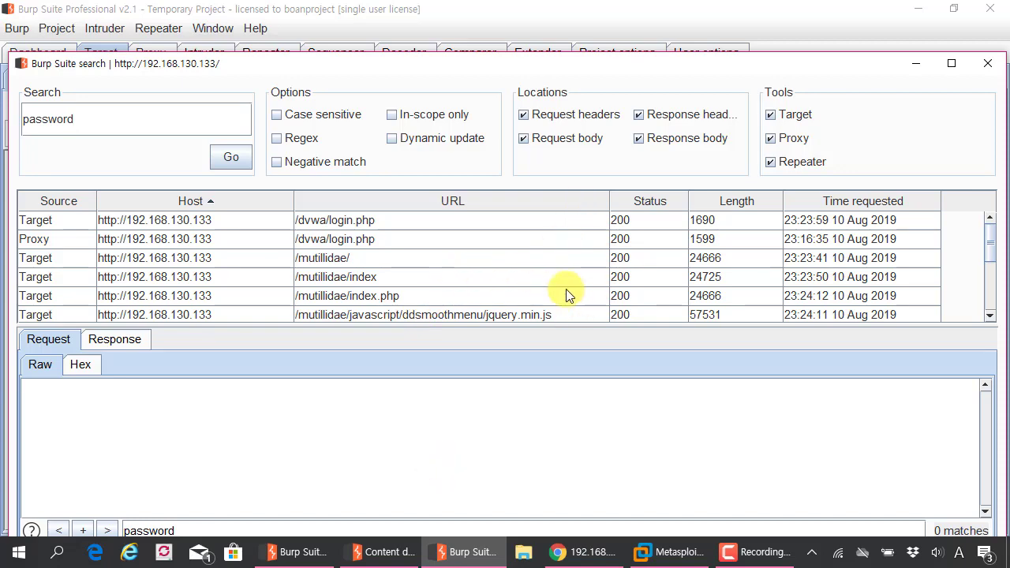
pyautogui.click(379, 239)
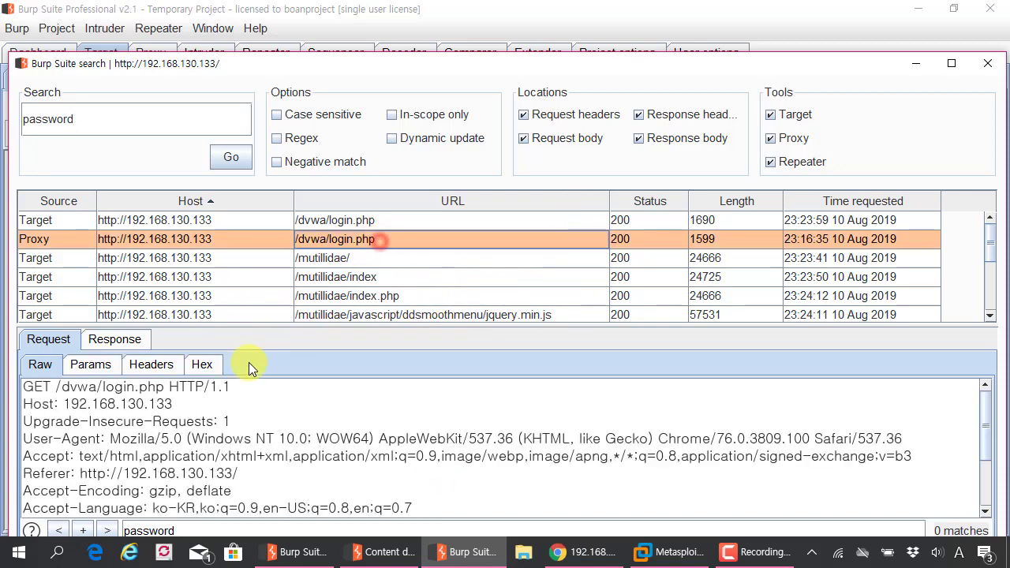
pyautogui.scroll(-2, 211, 439)
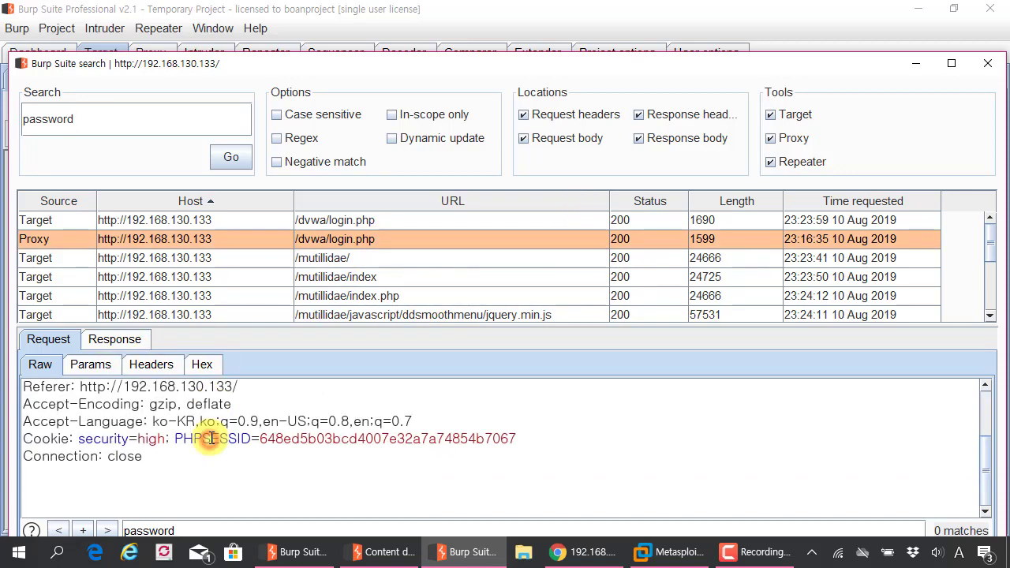
pyautogui.click(136, 341)
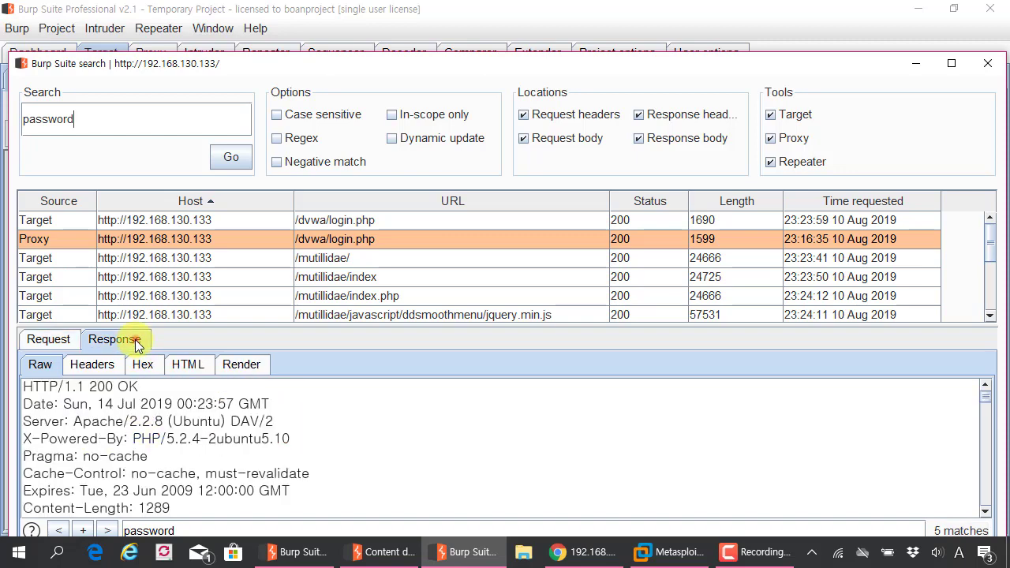
pyautogui.scroll(-10, 365, 424)
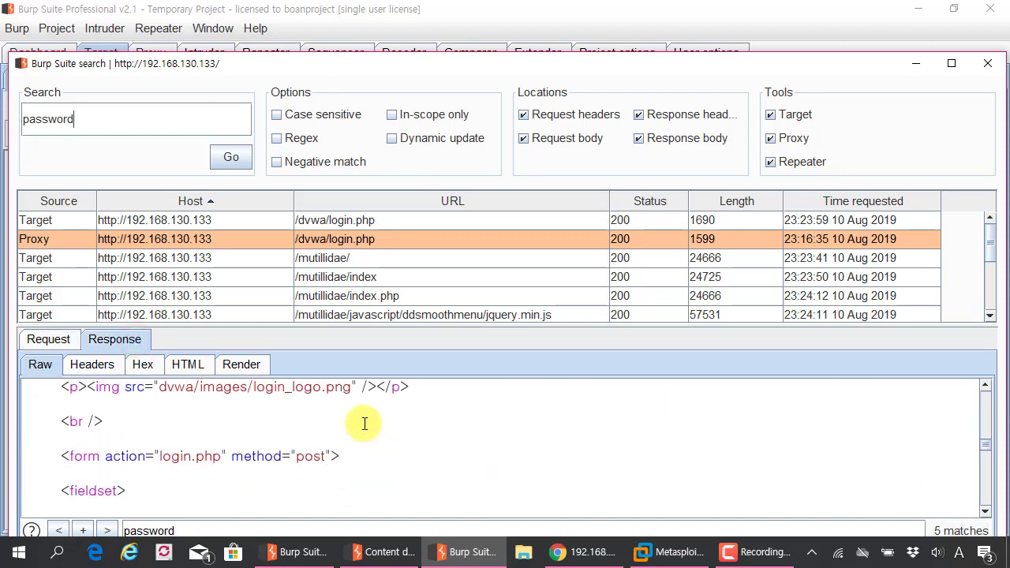
pyautogui.scroll(-3, 364, 423)
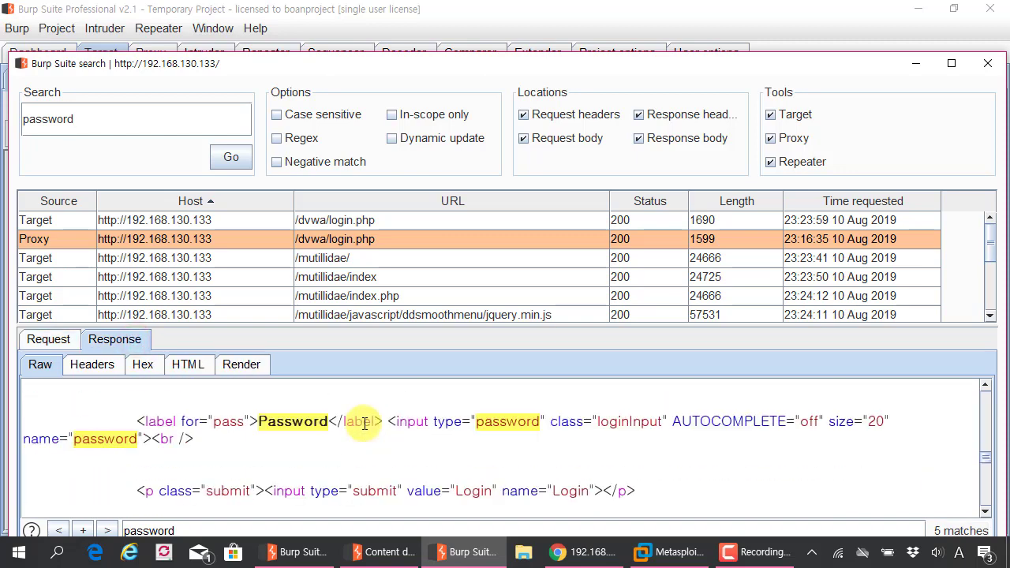
pyautogui.click(517, 436)
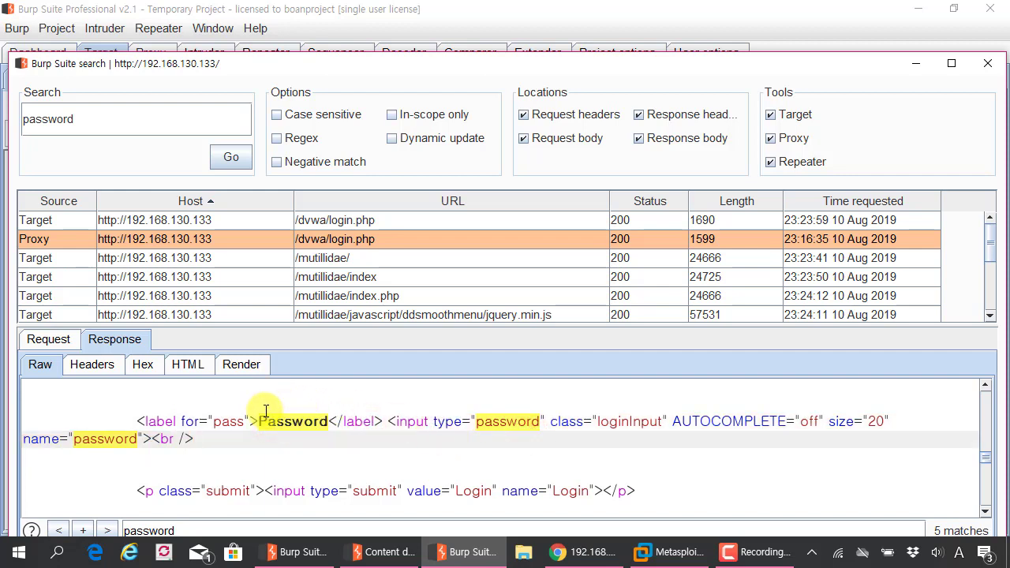
# - Go through the mutillidae search results and display the response of /mutillidae/index.php
pyautogui.click(706, 241)
pyautogui.click(530, 254)
pyautogui.click(500, 279)
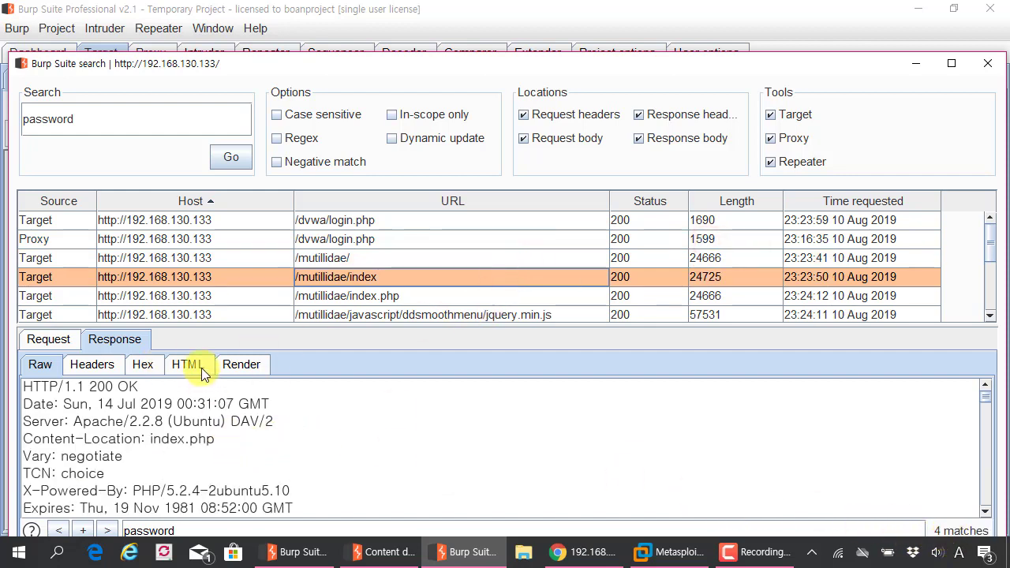
pyautogui.click(215, 309)
pyautogui.click(241, 291)
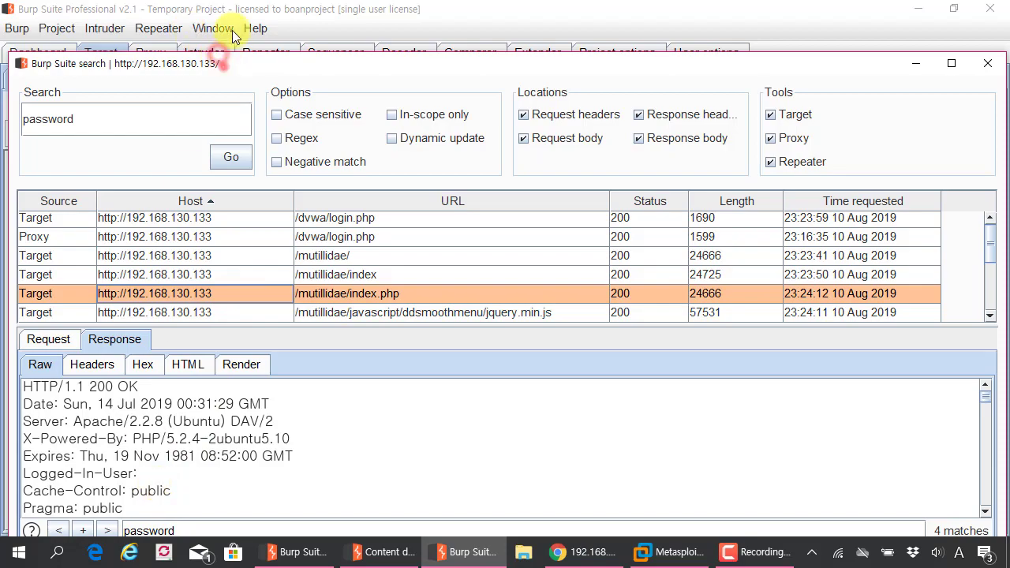
# - Examine the password matches in the HTML comment at the start of the /mutillidae/index.php response
pyautogui.doubleClick(219, 64)
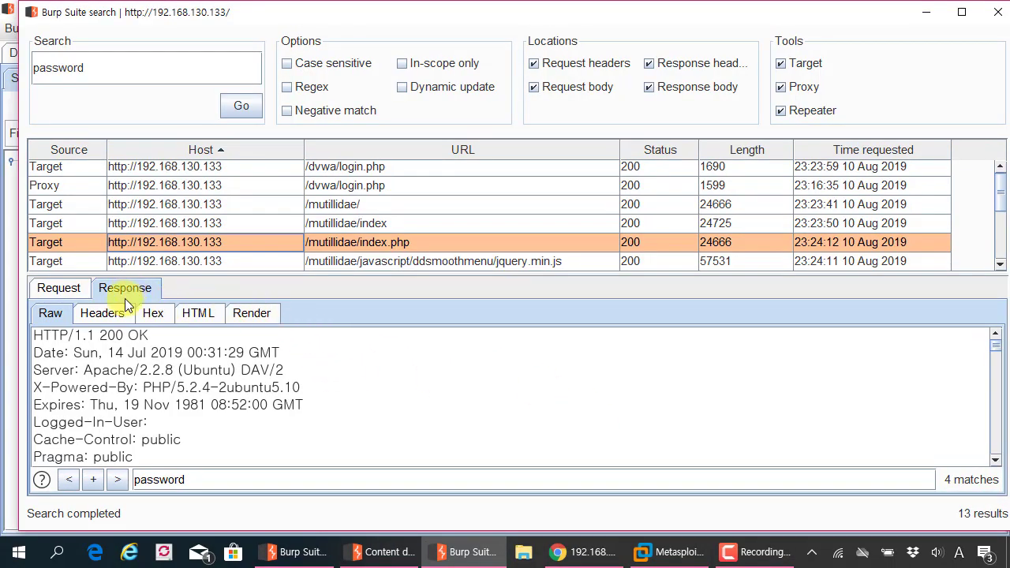
pyautogui.scroll(-4, 250, 398)
pyautogui.scroll(-2, 251, 404)
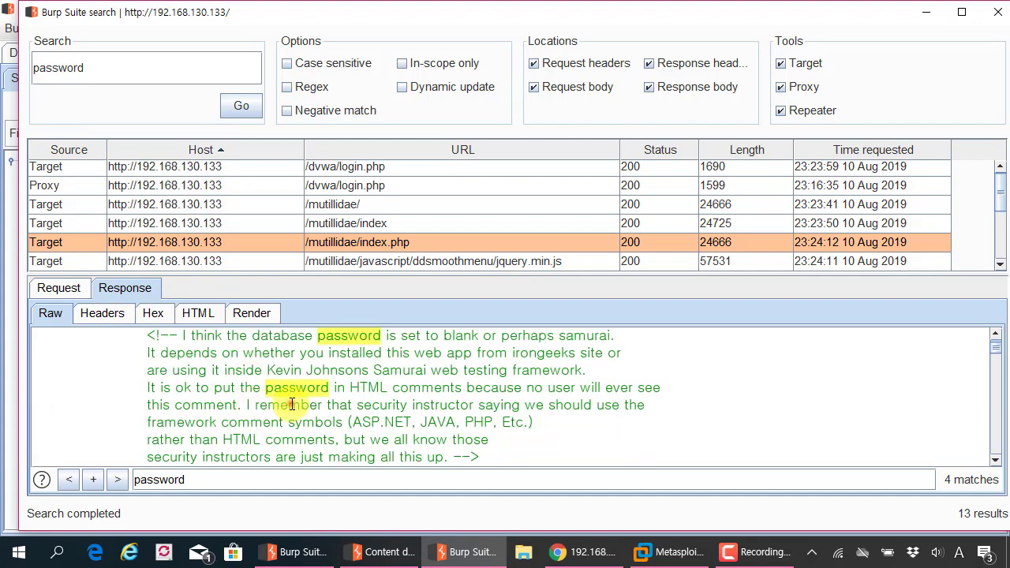
pyautogui.click(334, 403)
pyautogui.scroll(1, 334, 433)
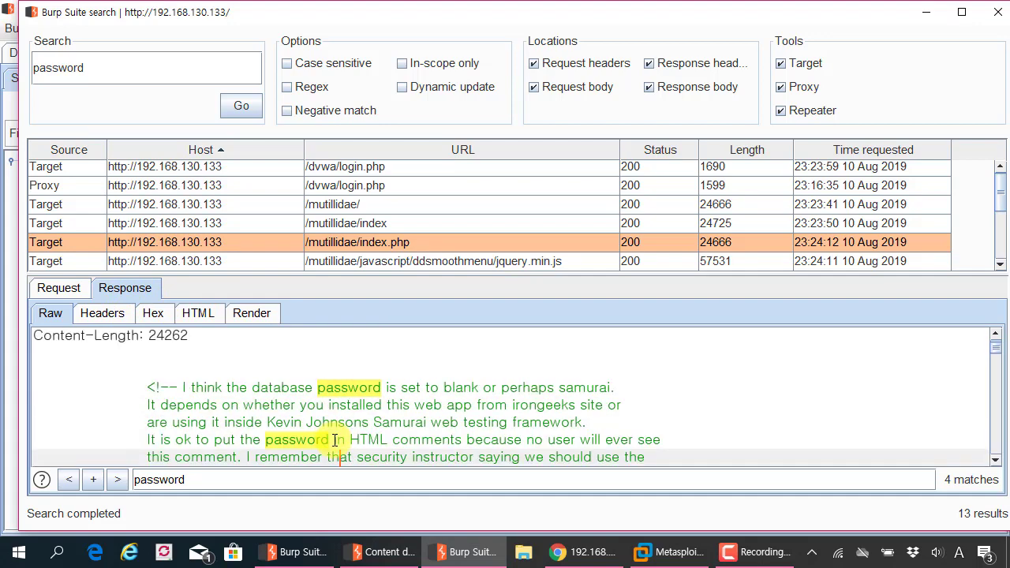
pyautogui.click(355, 403)
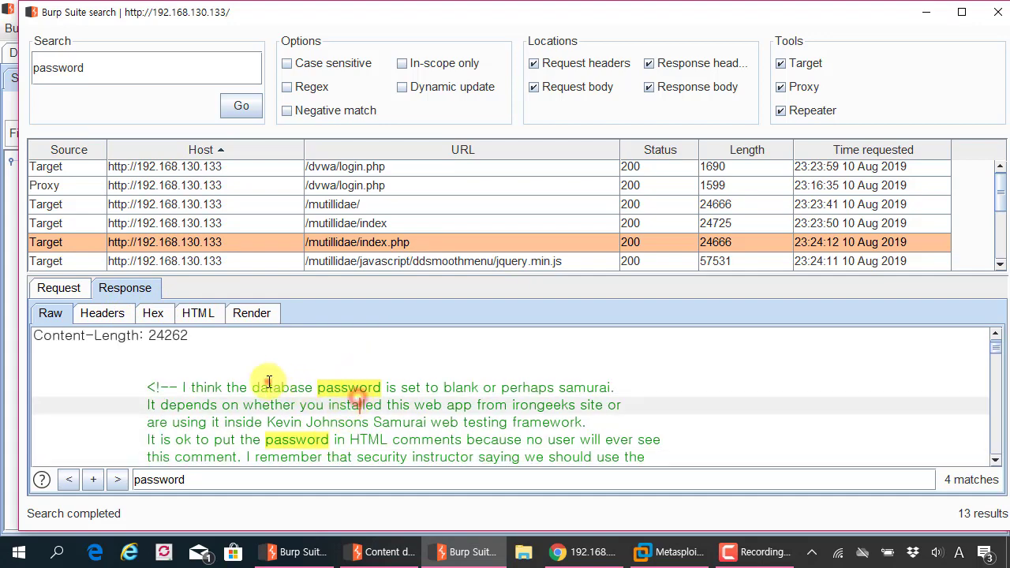
pyautogui.click(268, 385)
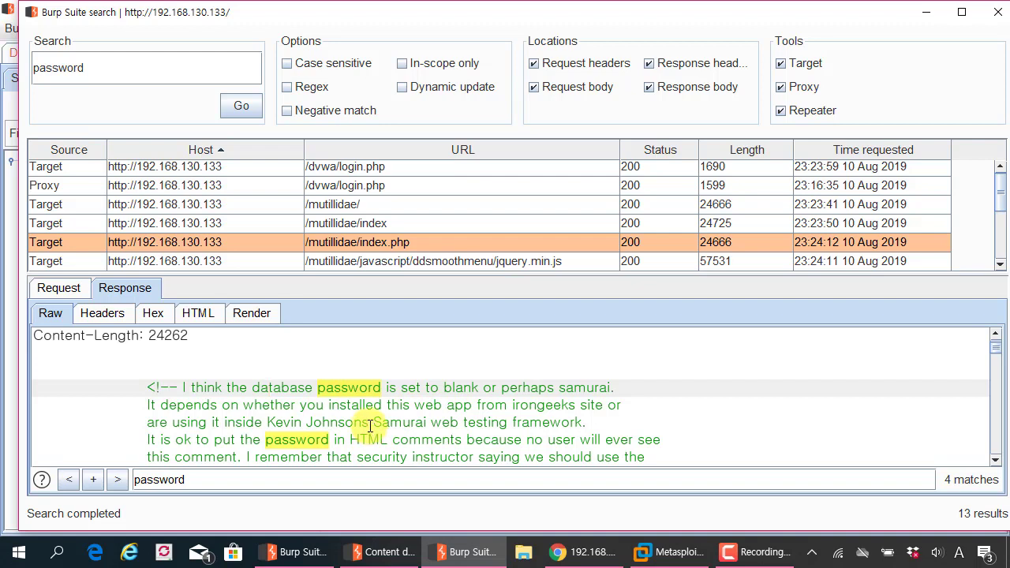
pyautogui.click(379, 421)
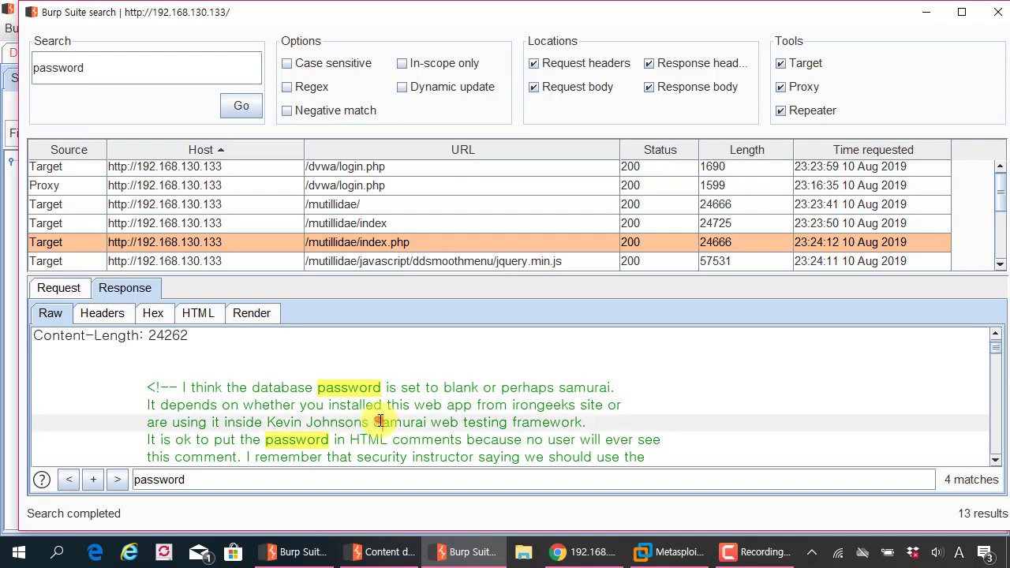
pyautogui.click(325, 385)
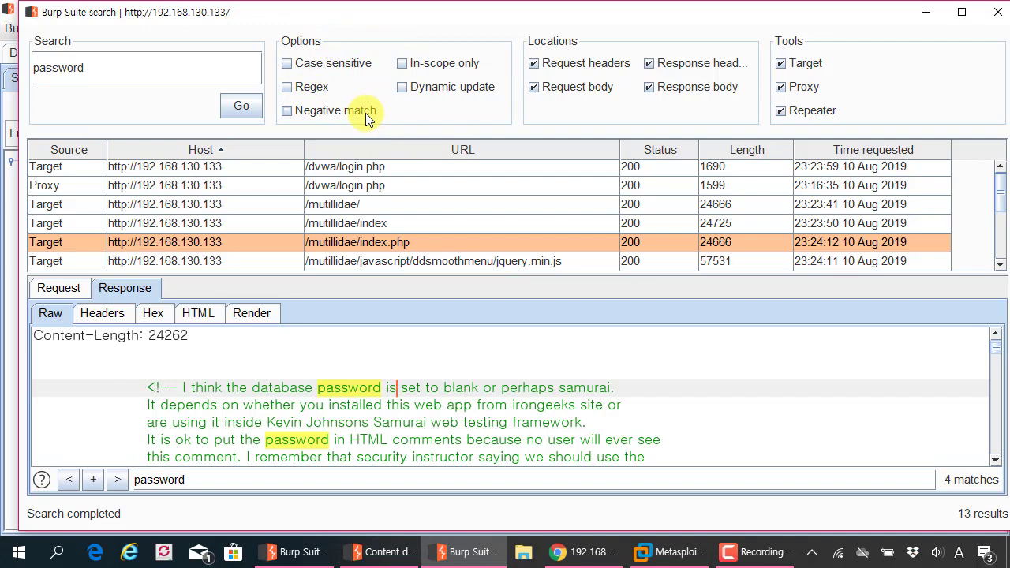
# - Run the password search with Negative match, rerun it without that option, and briefly try the Regex option, leaving it off
pyautogui.click(241, 104)
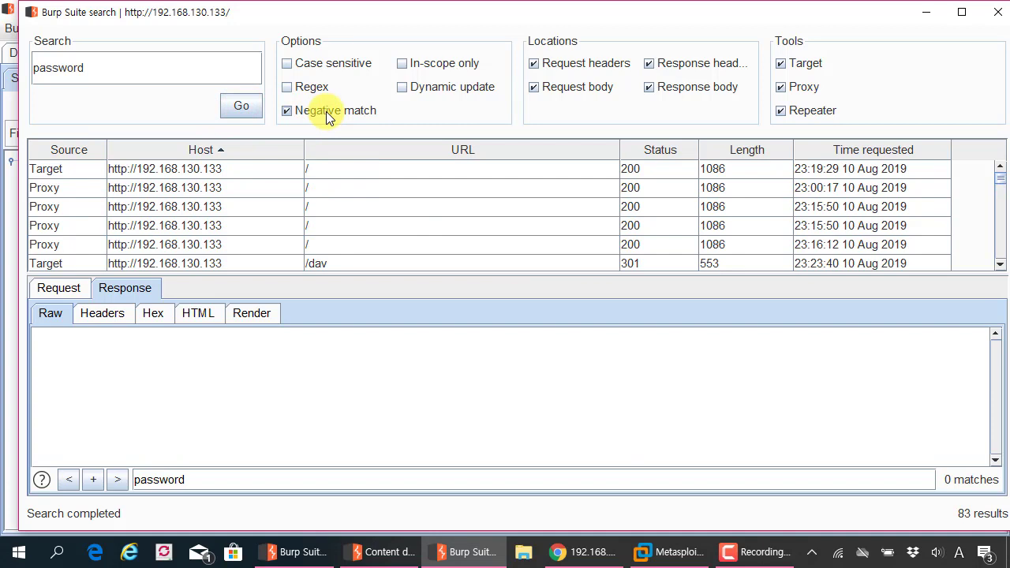
pyautogui.click(326, 112)
pyautogui.click(242, 105)
pyautogui.click(308, 93)
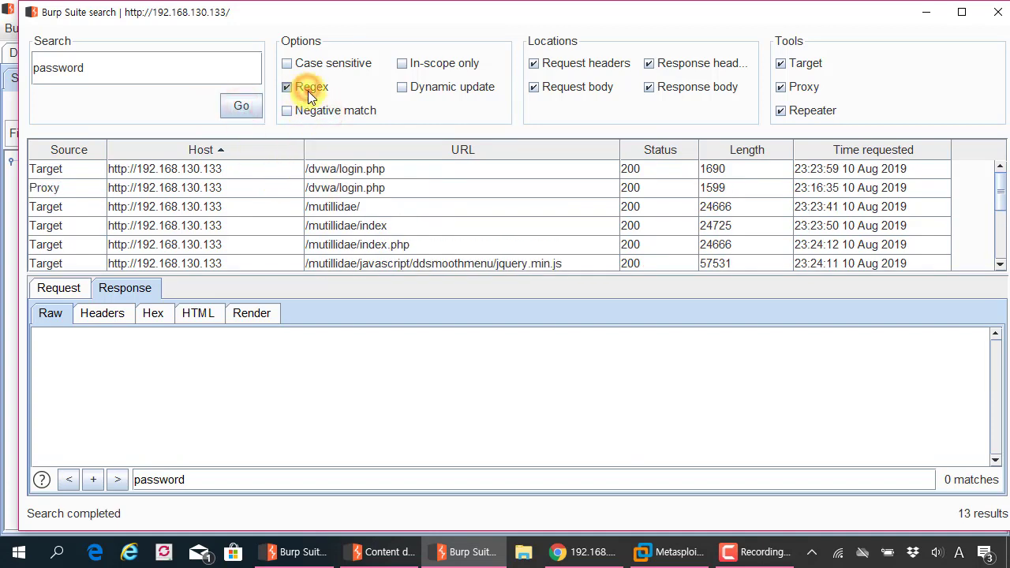
pyautogui.click(312, 93)
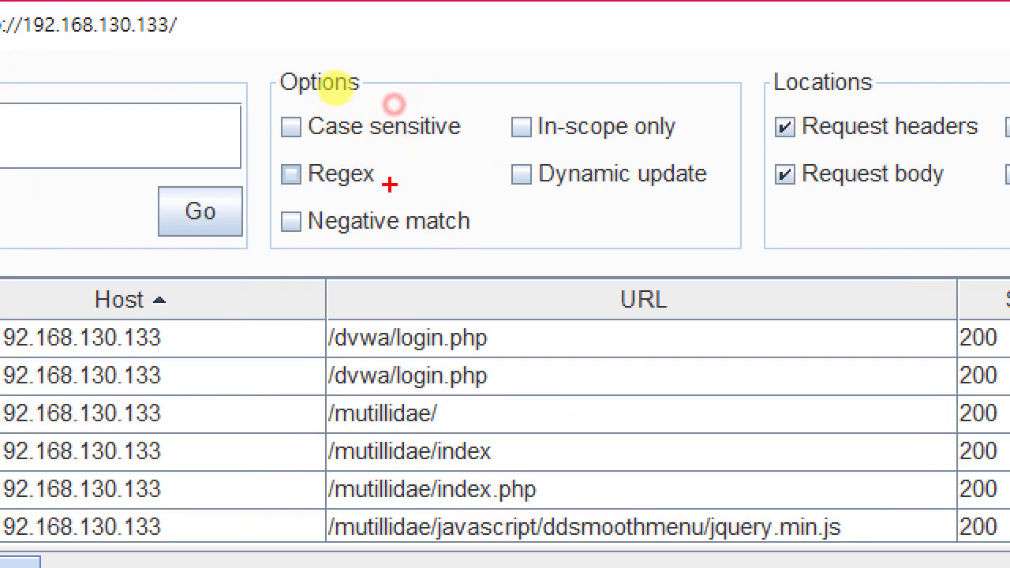
pyautogui.moveTo(390, 184)
pyautogui.mouseDown()
pyautogui.moveTo(405, 176)
pyautogui.moveTo(440, 197)
pyautogui.mouseUp()
pyautogui.moveTo(462, 72)
pyautogui.mouseDown()
pyautogui.moveTo(483, 83)
pyautogui.moveTo(457, 165)
pyautogui.mouseUp()
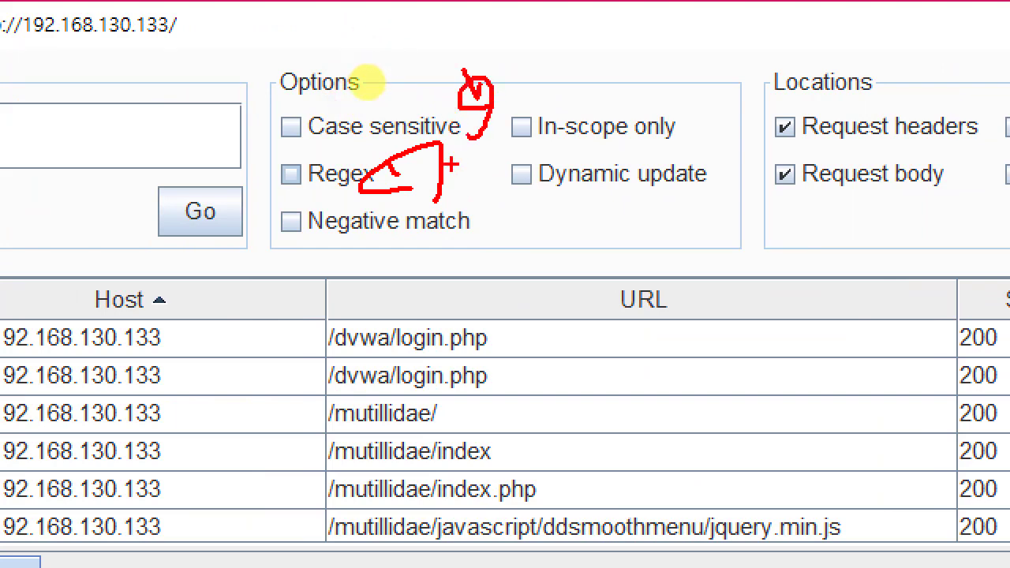
pyautogui.press('Escape')
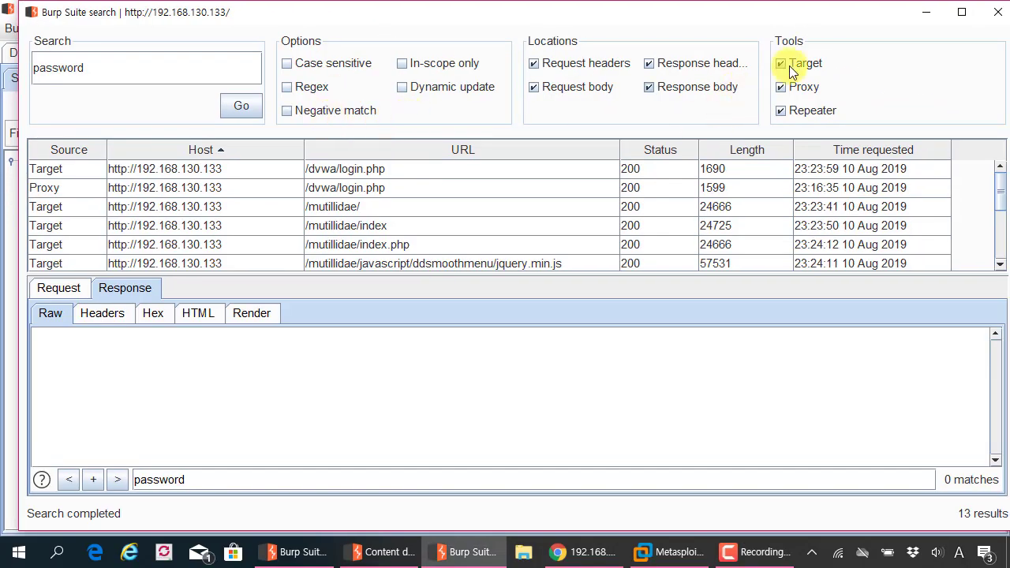
pyautogui.click(995, 22)
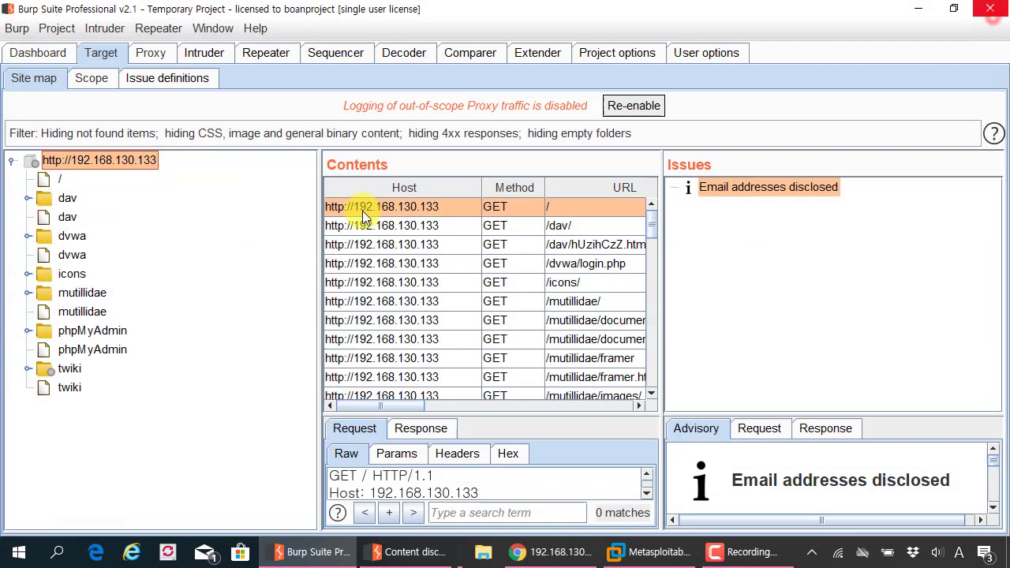
pyautogui.rightClick(122, 161)
pyautogui.click(138, 160)
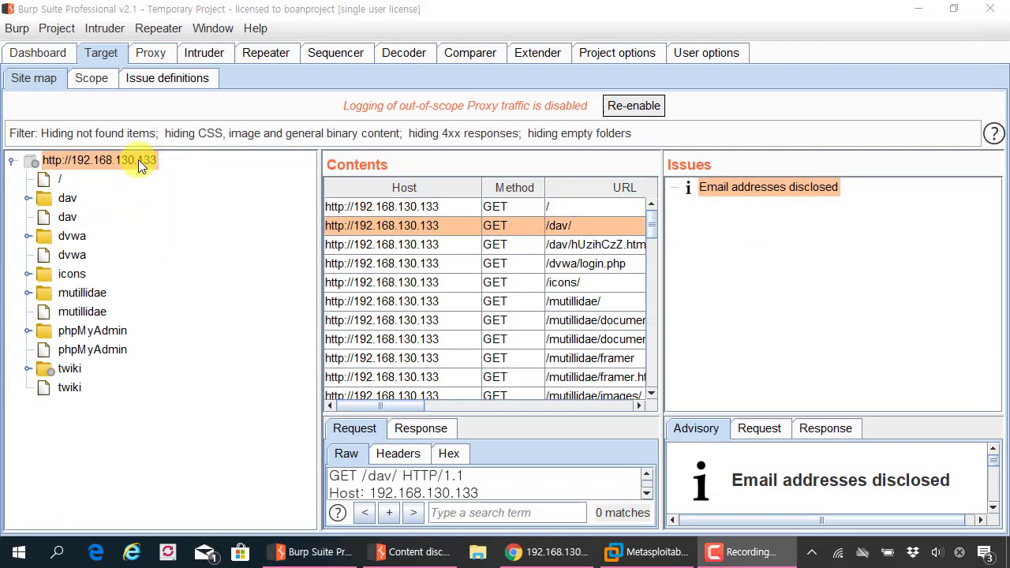
pyautogui.rightClick(138, 159)
pyautogui.moveTo(209, 240)
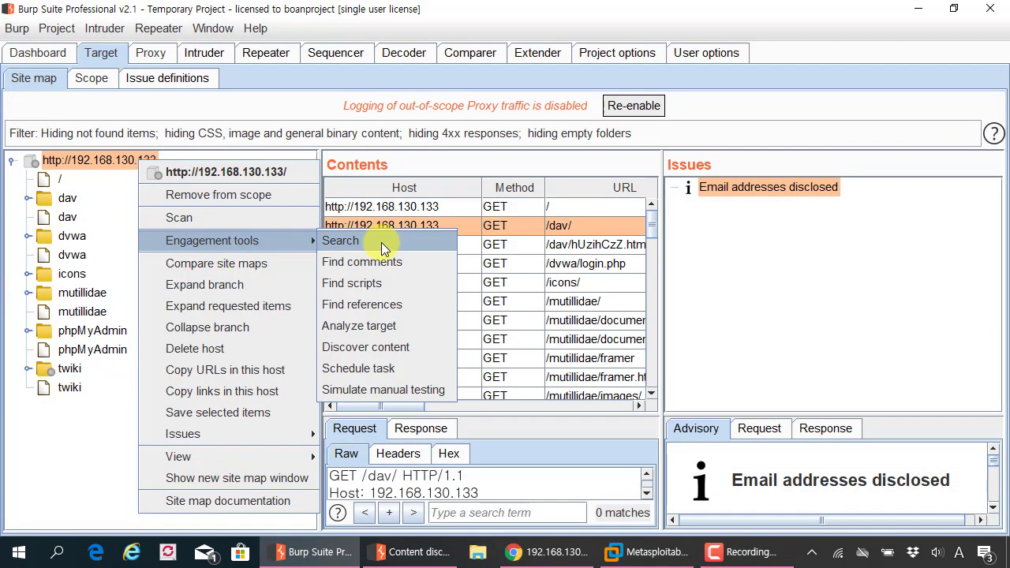
pyautogui.click(339, 262)
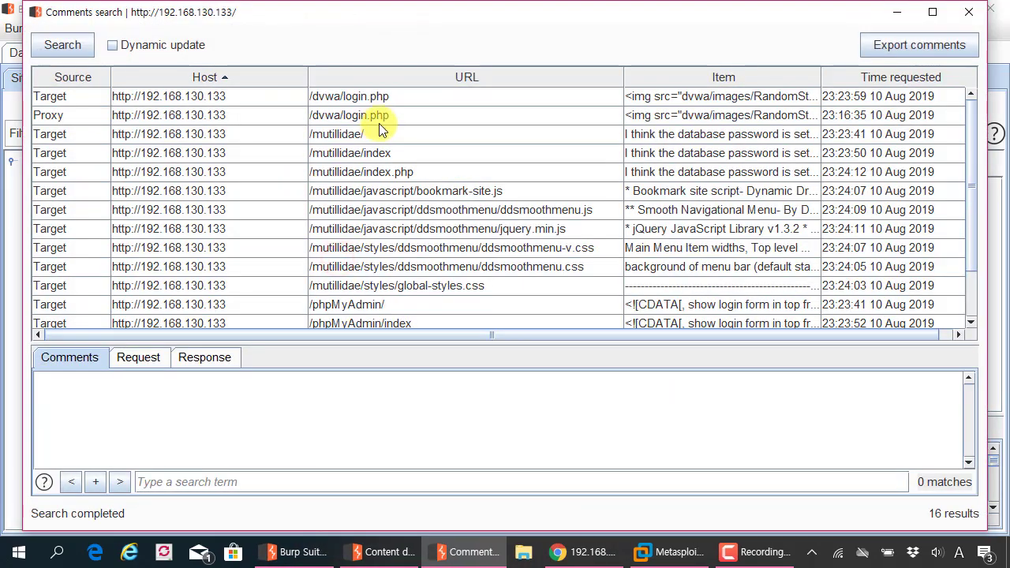
# - Review the comments found in the dvwa, mutillidae and phpMyAdmin entries, through /phpMyAdmin/phpmyadmin.css.php
pyautogui.click(384, 98)
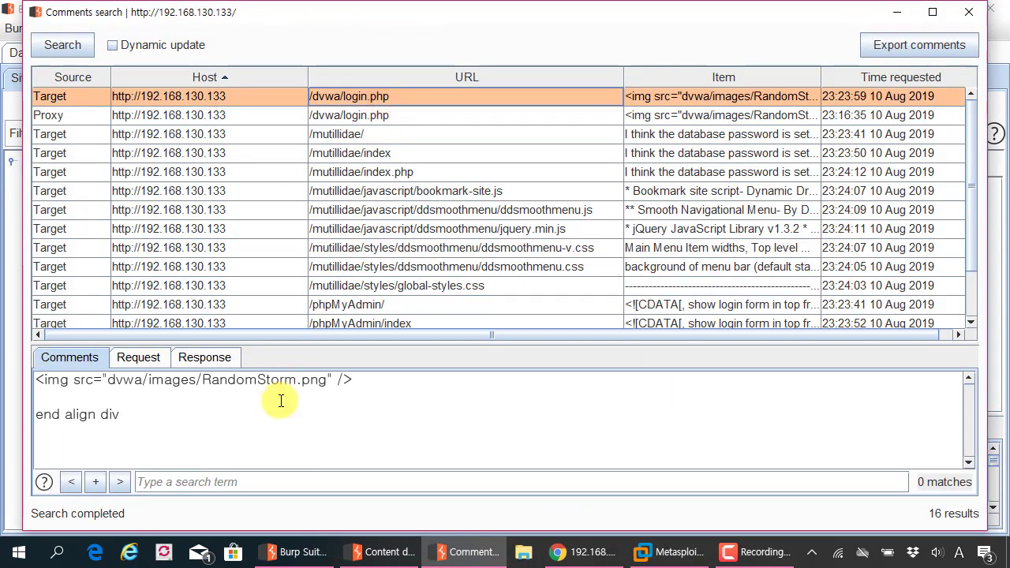
pyautogui.click(398, 124)
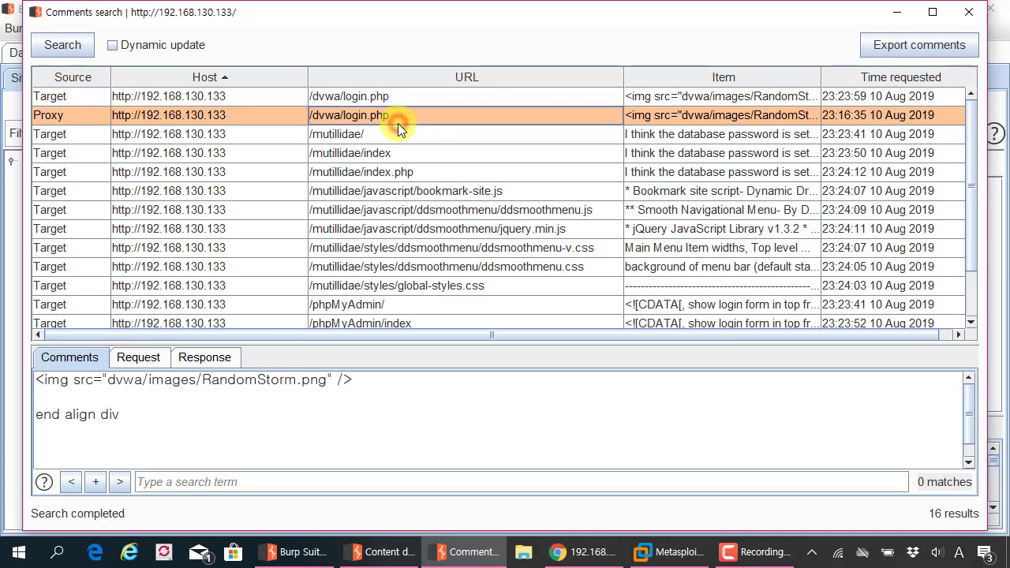
pyautogui.click(383, 172)
pyautogui.click(386, 210)
pyautogui.click(388, 246)
pyautogui.scroll(-1, 389, 245)
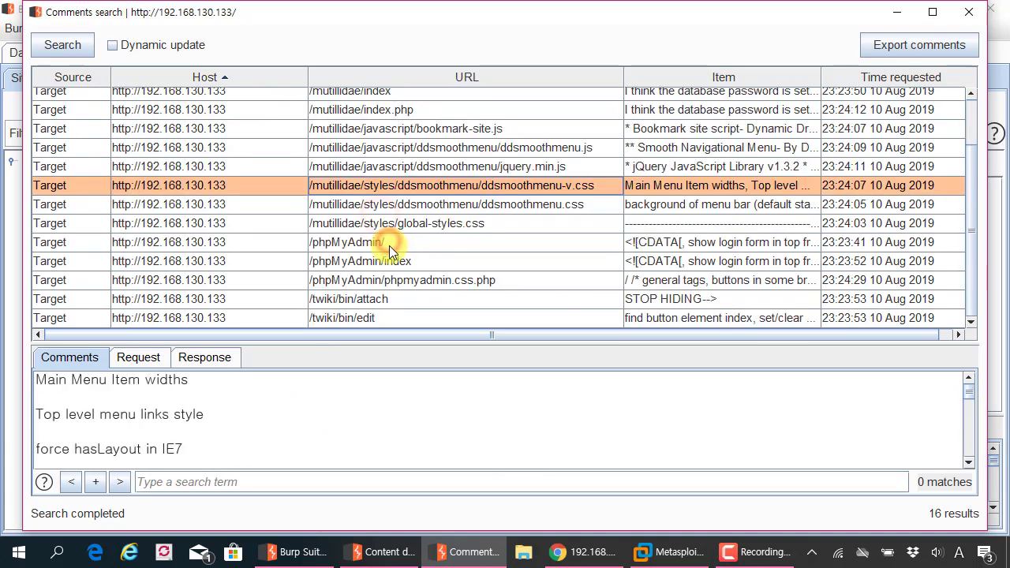
pyautogui.click(389, 243)
pyautogui.click(388, 224)
pyautogui.click(387, 262)
pyautogui.click(356, 396)
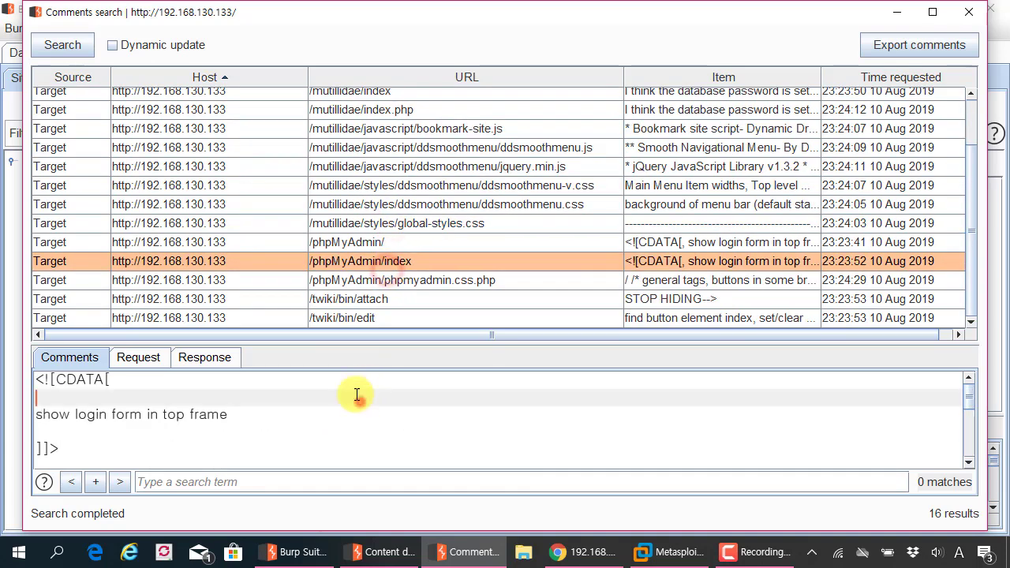
pyautogui.scroll(-2, 356, 395)
pyautogui.click(418, 279)
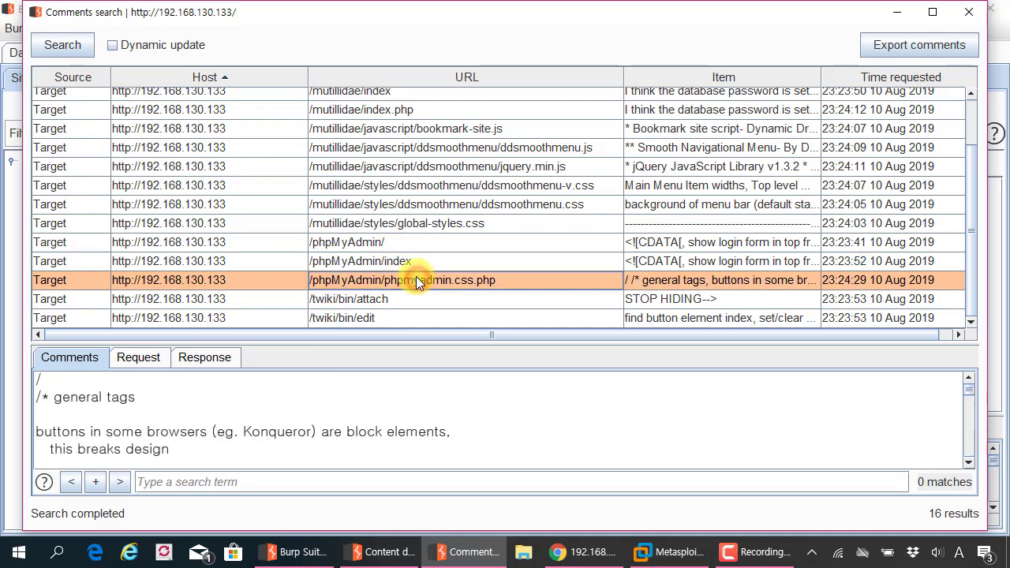
# - Fit the URL column to its contents and widen the Item column in the comments results
pyautogui.doubleClick(625, 76)
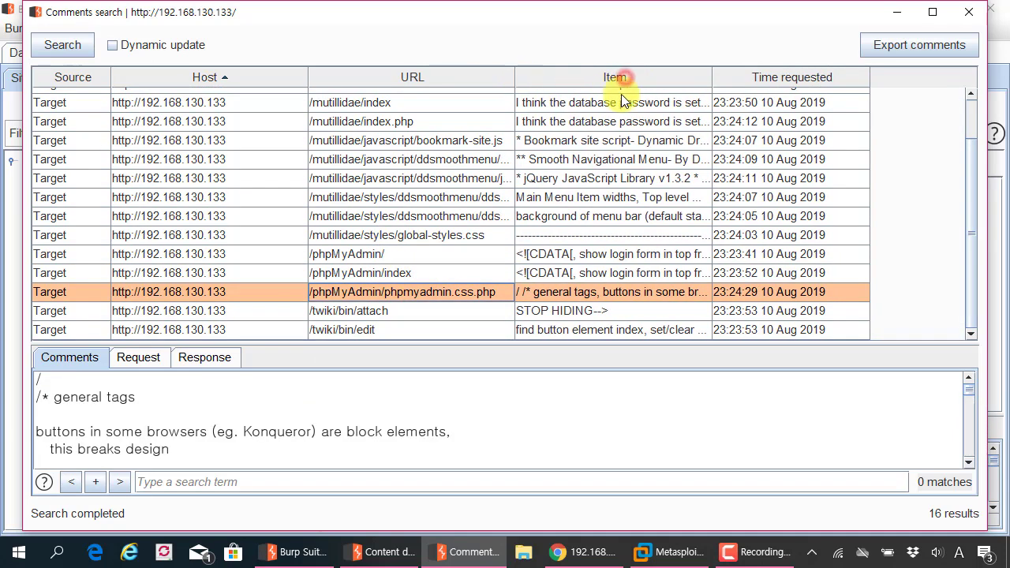
pyautogui.moveTo(710, 76); pyautogui.dragTo(795, 103)
pyautogui.click(789, 104)
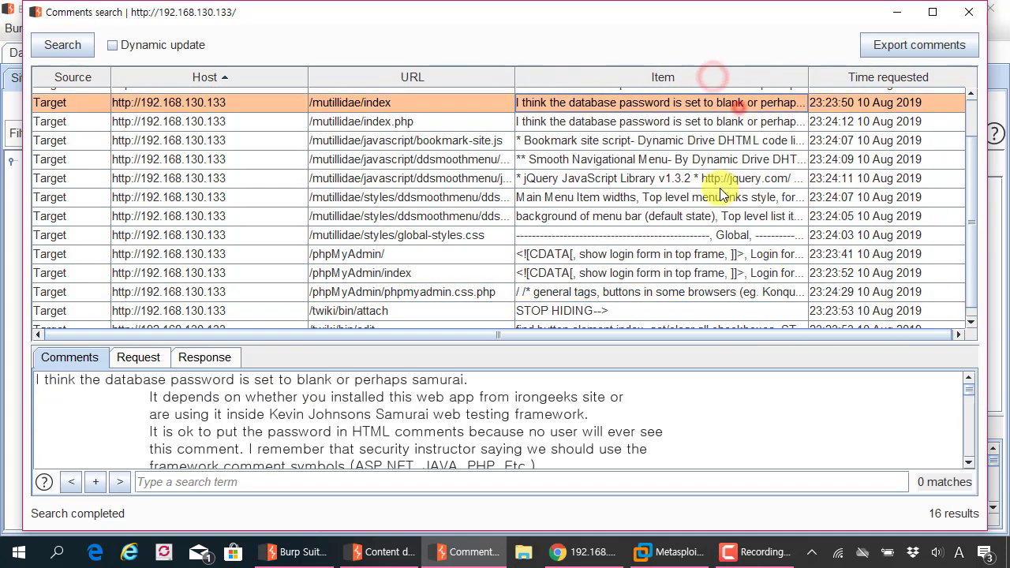
# - Examine the comments of the phpMyAdmin, twiki and mutillidae results, finishing with /twiki/bin/edit
pyautogui.scroll(-1, 710, 205)
pyautogui.click(707, 241)
pyautogui.click(688, 261)
pyautogui.click(665, 299)
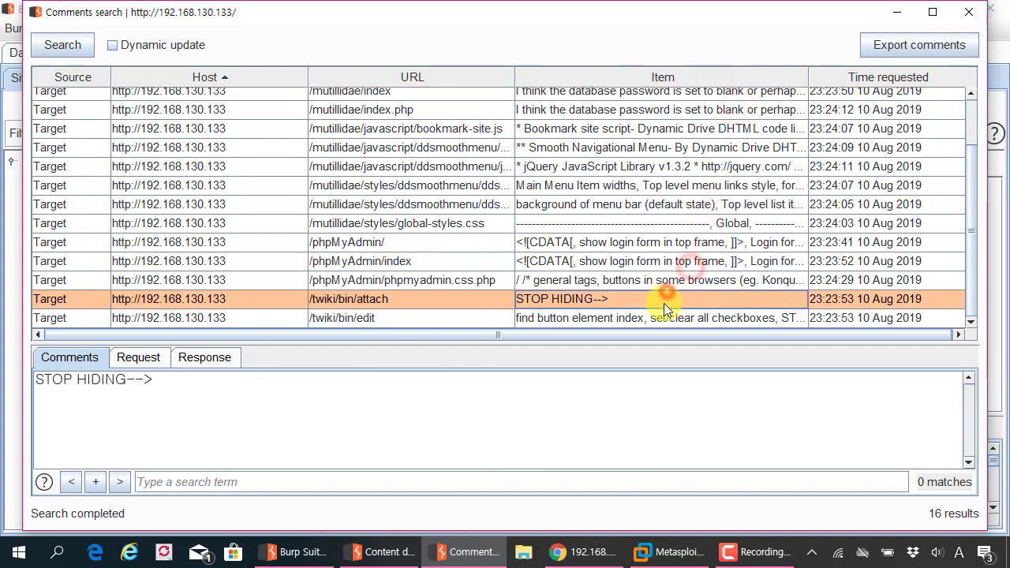
pyautogui.click(665, 280)
pyautogui.click(655, 223)
pyautogui.click(653, 150)
pyautogui.click(659, 318)
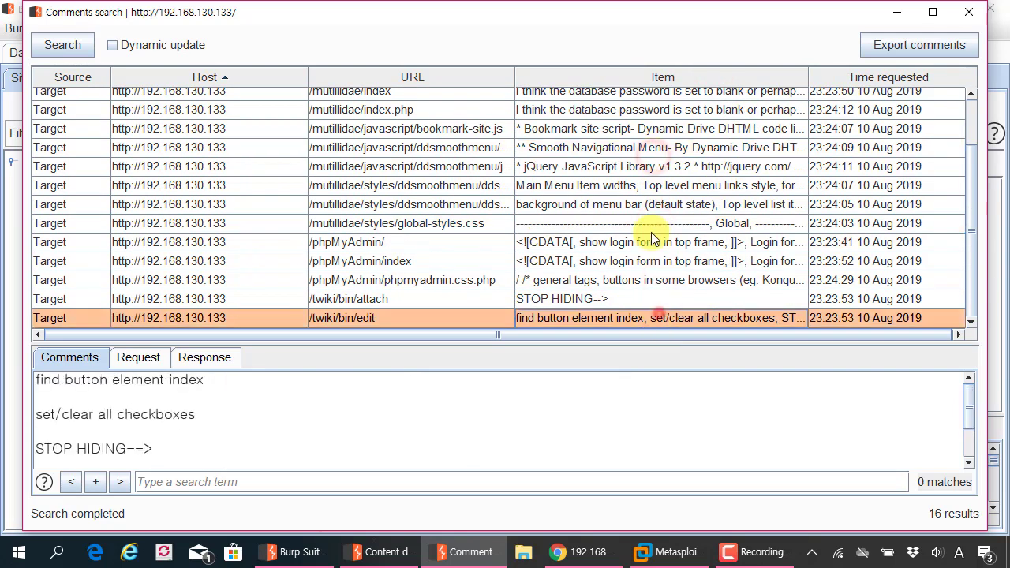
pyautogui.click(236, 412)
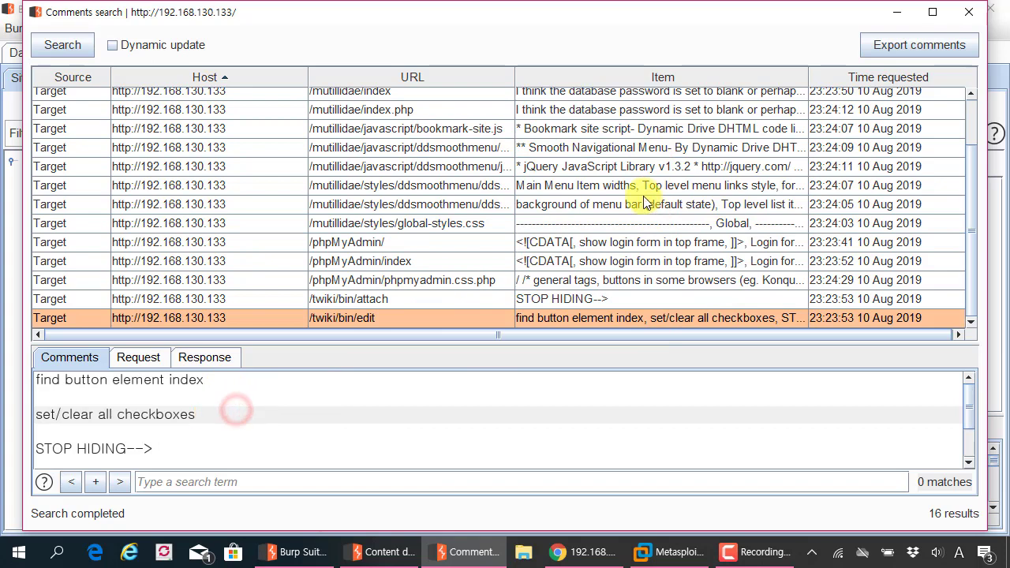
# - Return to the start of the comments list and go through the dvwa and mutillidae entries again
pyautogui.scroll(3, 640, 183)
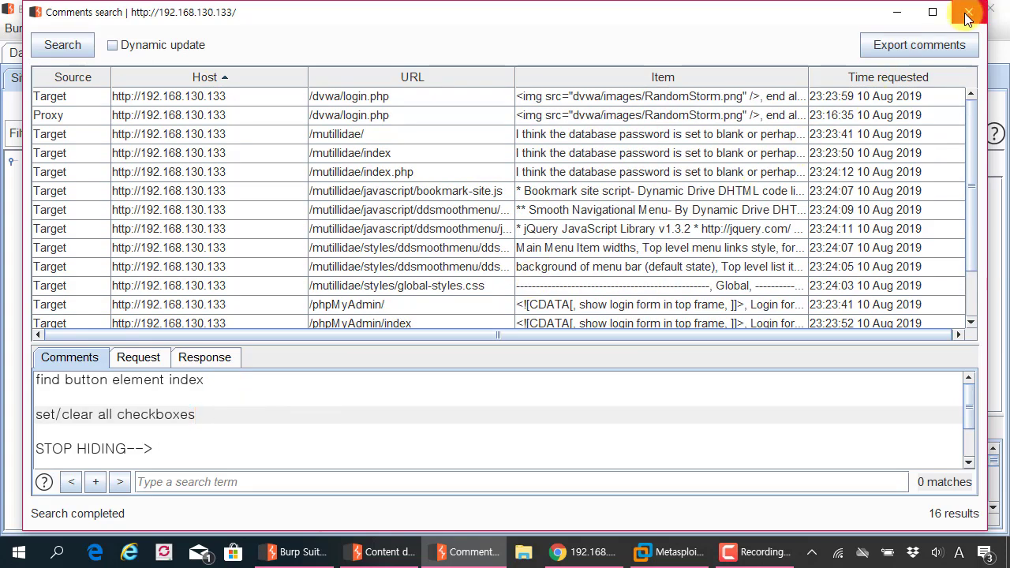
pyautogui.click(631, 170)
pyautogui.click(639, 114)
pyautogui.click(634, 153)
pyautogui.click(631, 226)
pyautogui.click(630, 268)
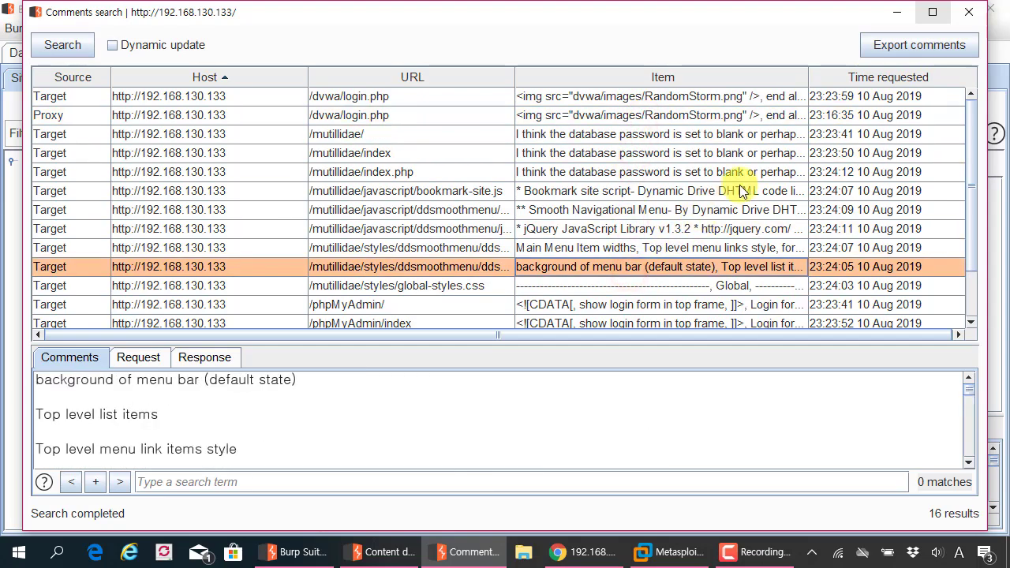
pyautogui.click(966, 11)
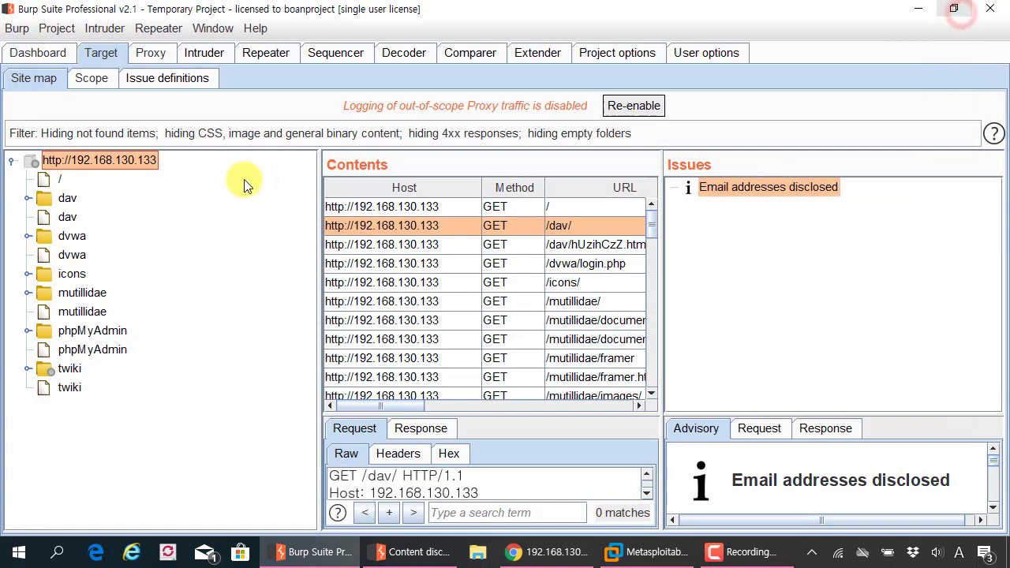
pyautogui.rightClick(141, 157)
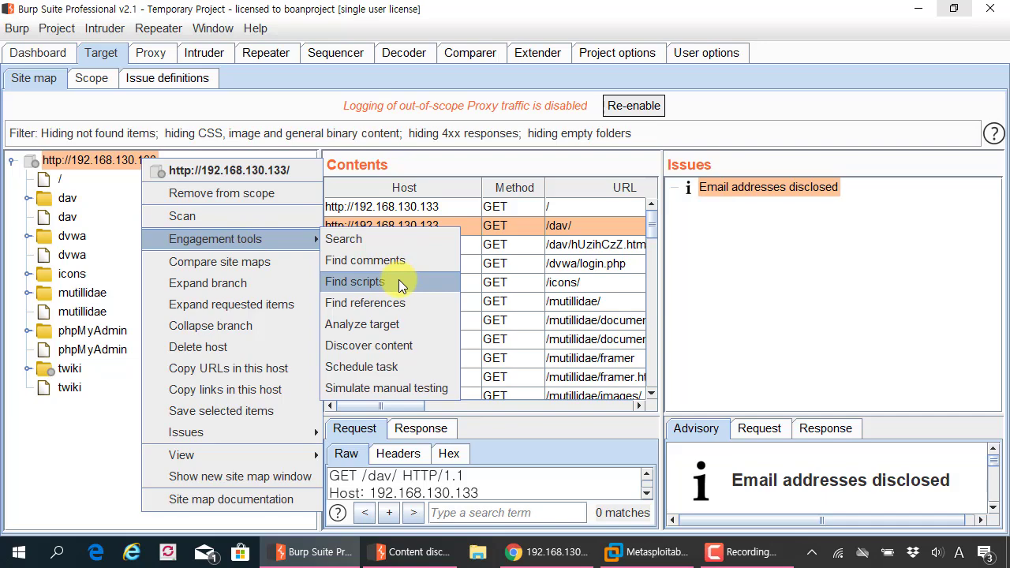
pyautogui.click(399, 281)
# - Display the ddsmoothmenu.js script, then narrow the URL column and widen the Item column in the scripts results
pyautogui.click(411, 173)
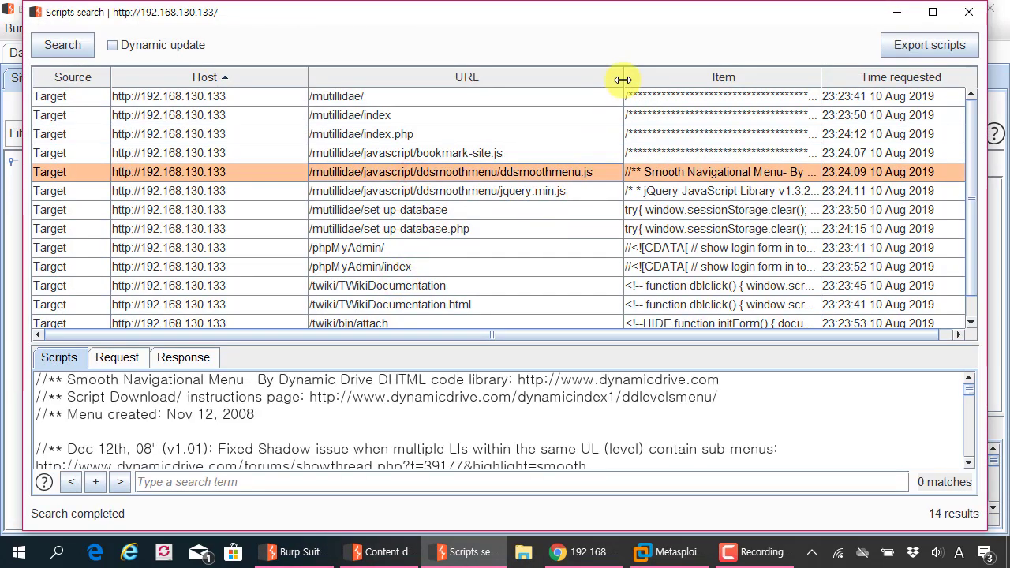
pyautogui.moveTo(623, 79); pyautogui.dragTo(550, 79)
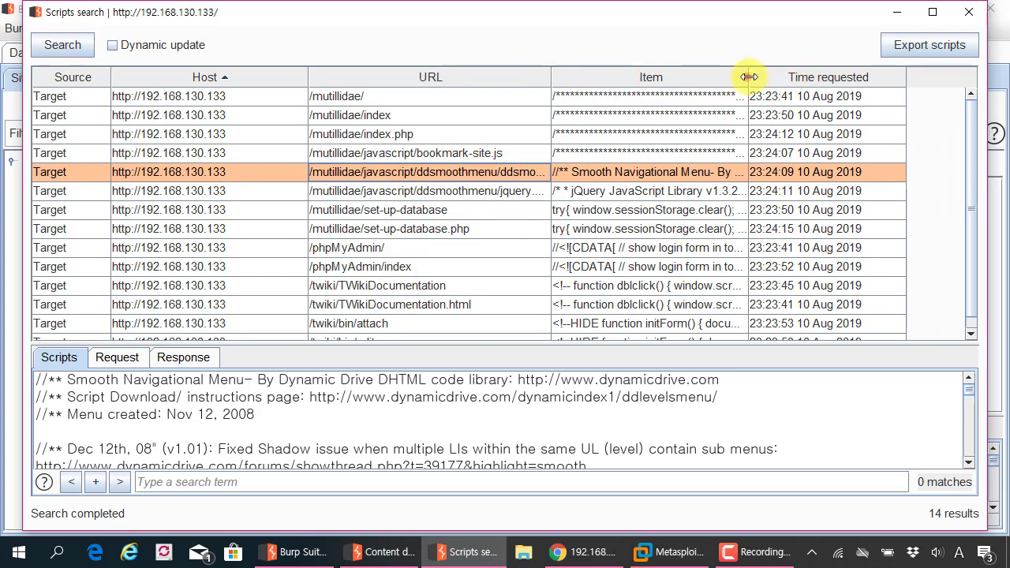
pyautogui.moveTo(749, 76); pyautogui.dragTo(838, 76)
# - Examine the scripts found in the phpMyAdmin, TWikiDocumentation and mutillidae results
pyautogui.scroll(-1, 763, 173)
pyautogui.click(682, 221)
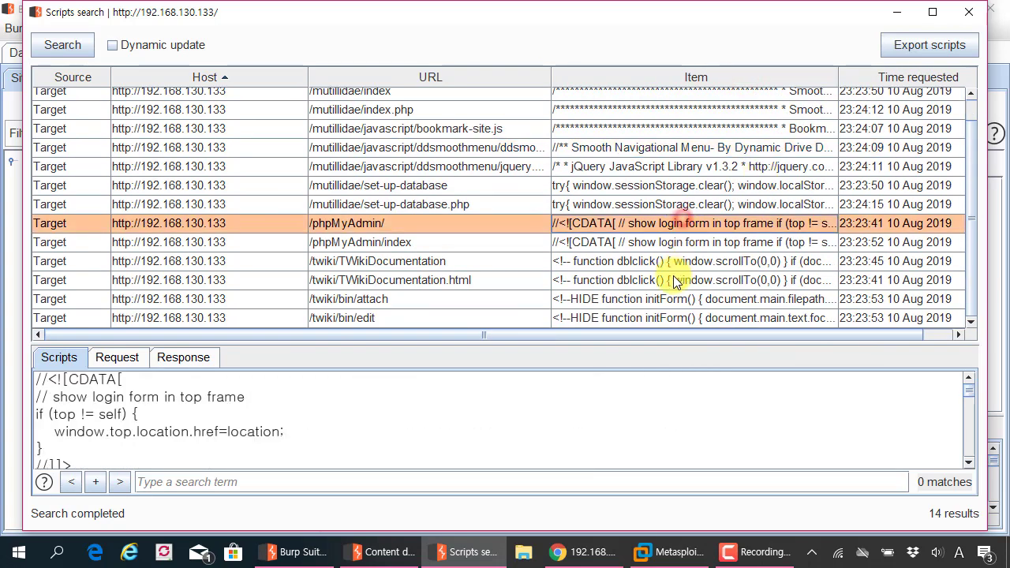
pyautogui.click(675, 280)
pyautogui.click(573, 390)
pyautogui.scroll(-3, 580, 395)
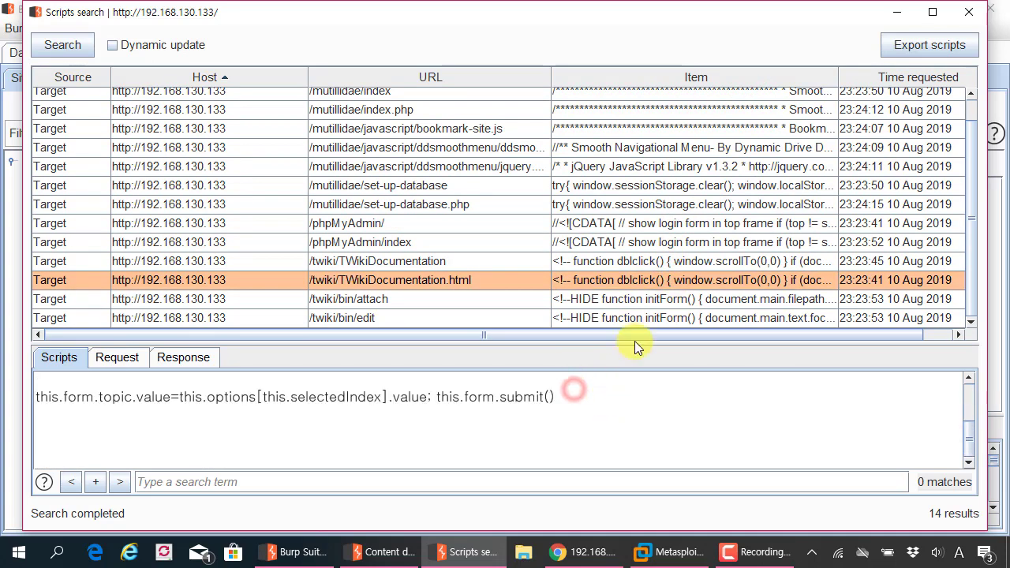
pyautogui.click(656, 257)
pyautogui.click(653, 228)
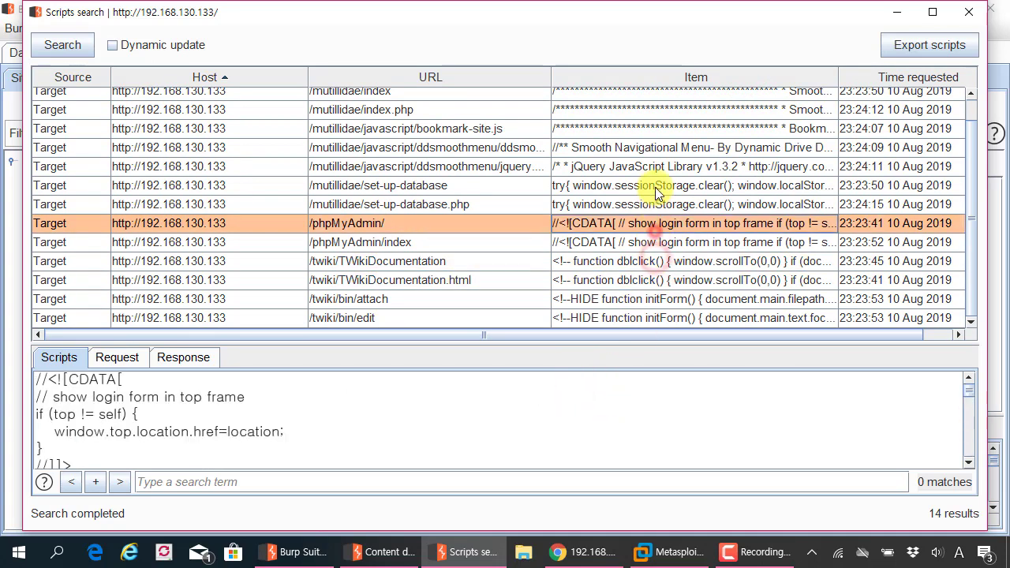
pyautogui.click(654, 129)
pyautogui.click(623, 224)
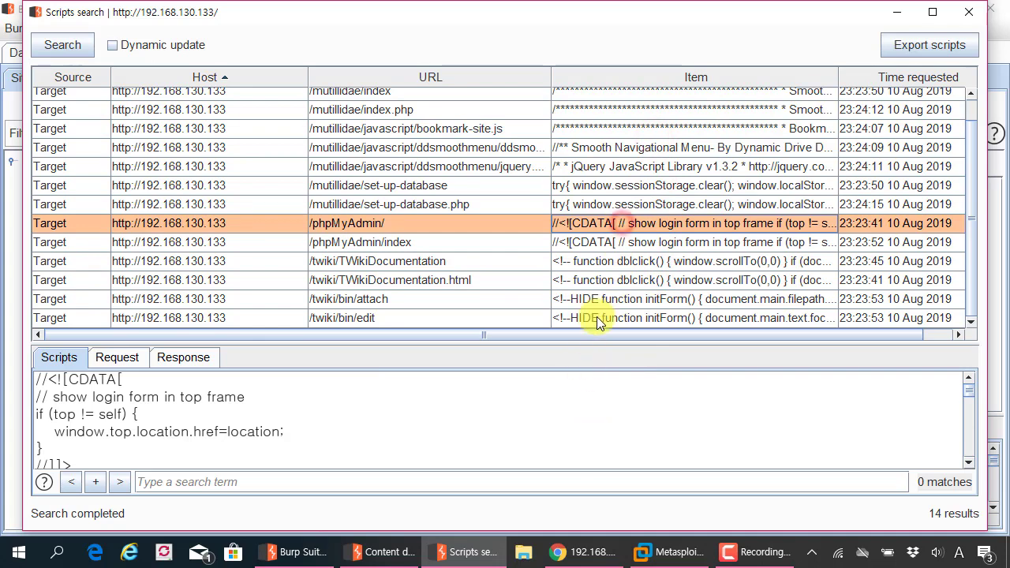
pyautogui.click(633, 243)
pyautogui.click(641, 280)
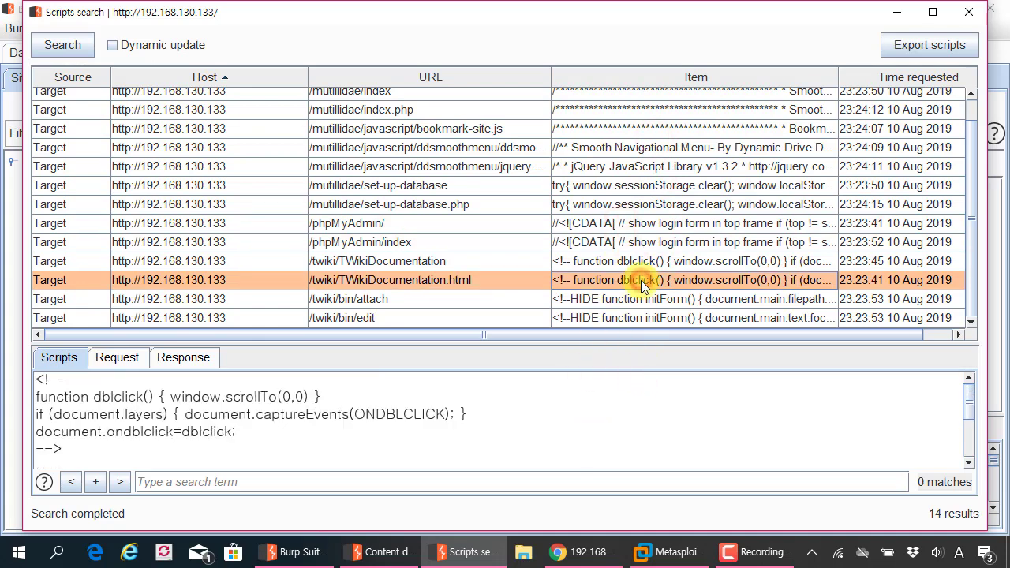
# - Read through the scripts found in /twiki/bin/edit and /mutillidae/index.php
pyautogui.click(575, 318)
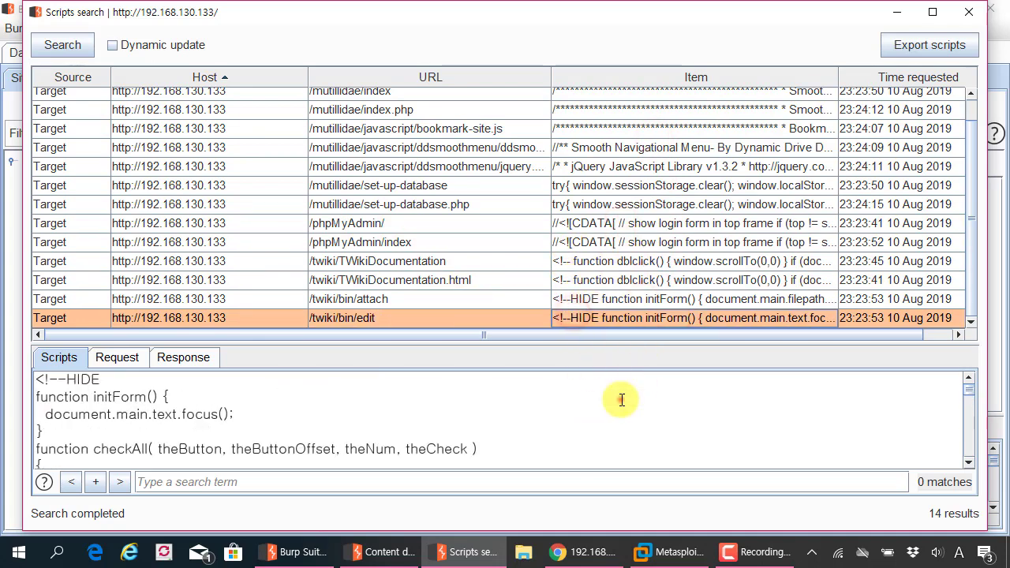
pyautogui.scroll(-10, 623, 394)
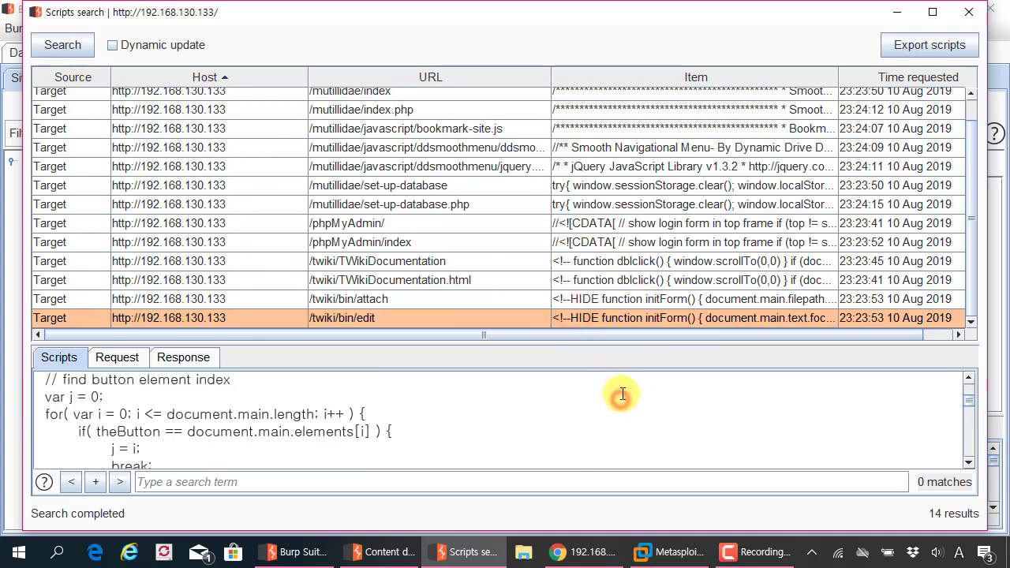
pyautogui.click(690, 185)
pyautogui.scroll(1, 694, 166)
pyautogui.click(704, 131)
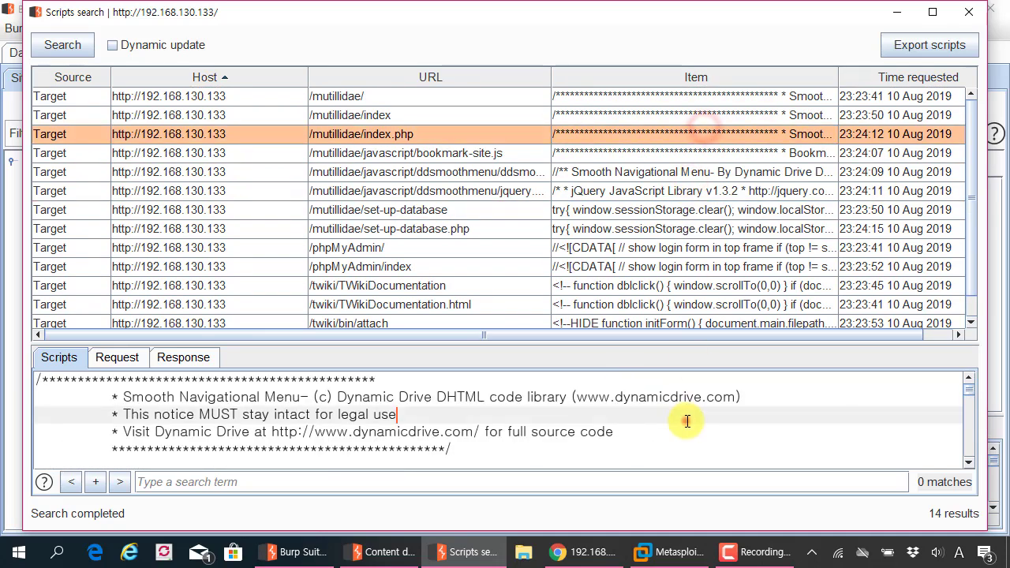
pyautogui.scroll(-10, 686, 406)
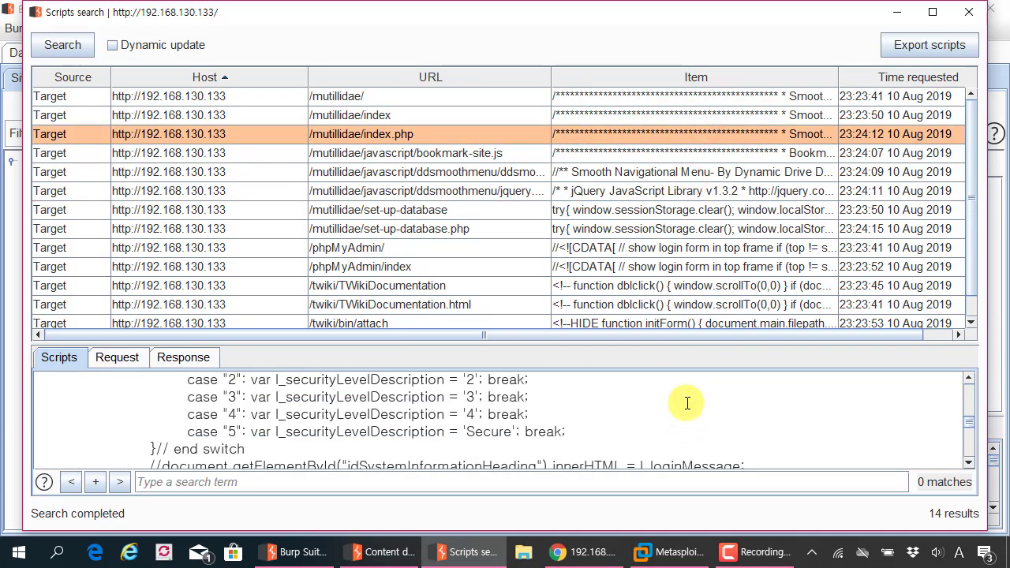
pyautogui.scroll(-2, 686, 404)
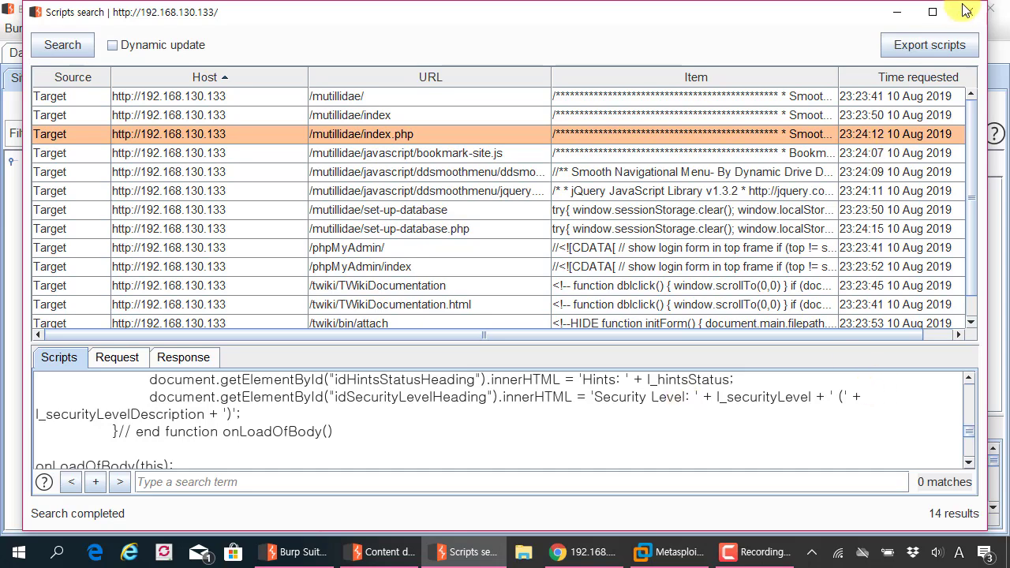
# - Look over the actions available for the /mutillidae/index result, then display the script of /mutillidae/set-up-database
pyautogui.rightClick(713, 117)
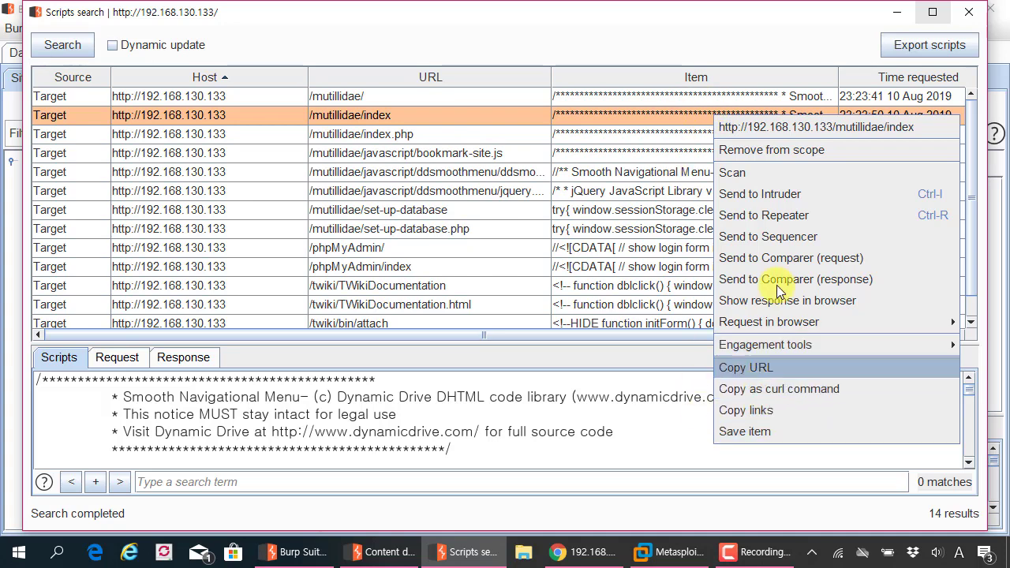
pyautogui.click(655, 212)
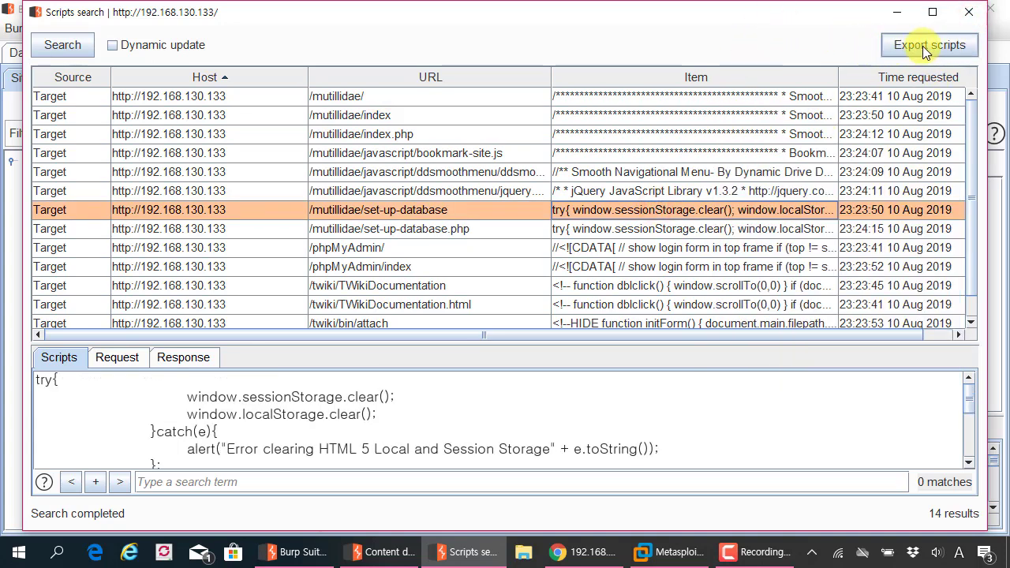
pyautogui.click(635, 26)
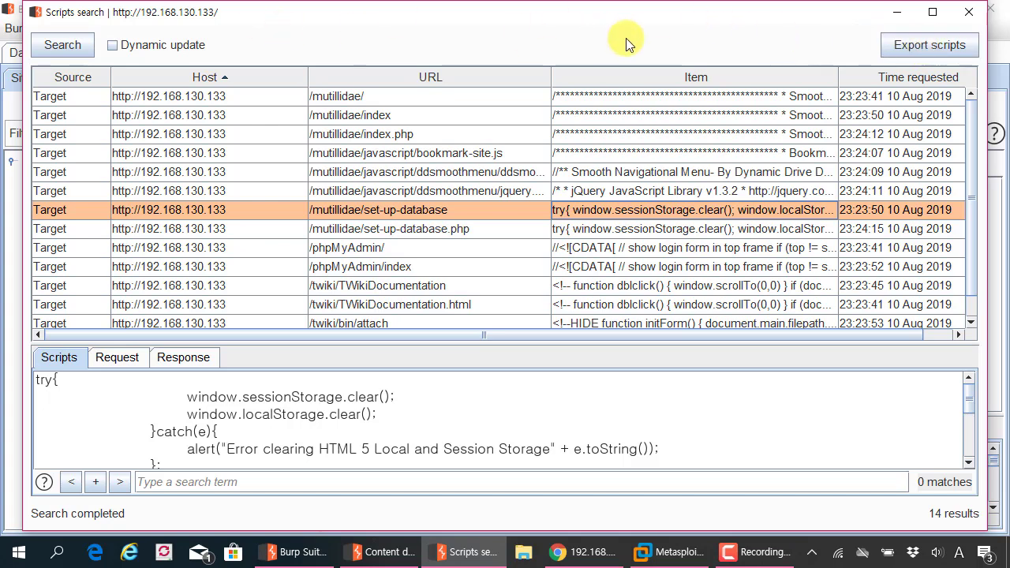
pyautogui.click(576, 26)
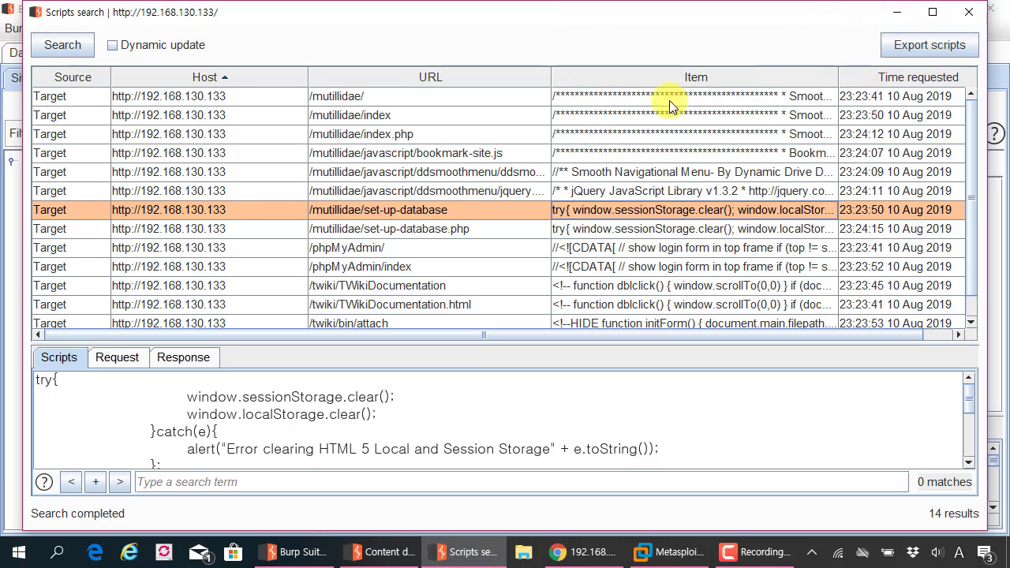
# - Export the found scripts to the clipboard with duplicate scripts removed and URLs included
pyautogui.click(953, 46)
pyautogui.click(397, 37)
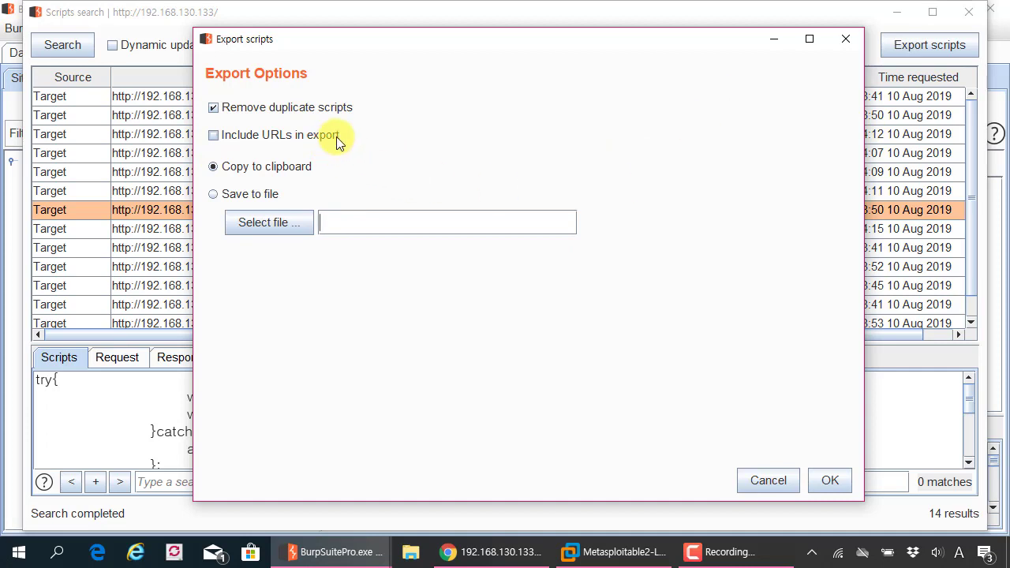
pyautogui.click(282, 137)
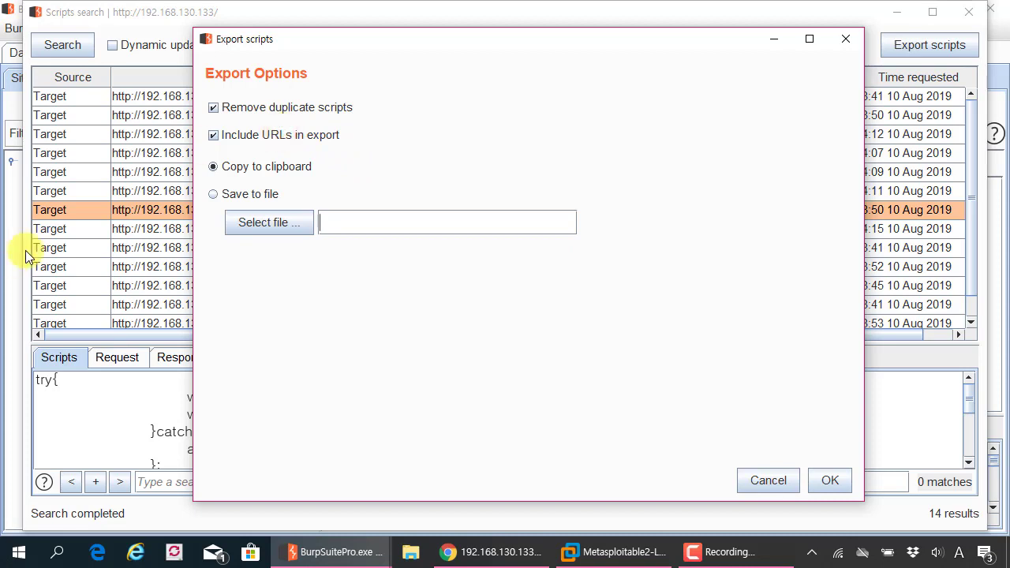
pyautogui.click(241, 137)
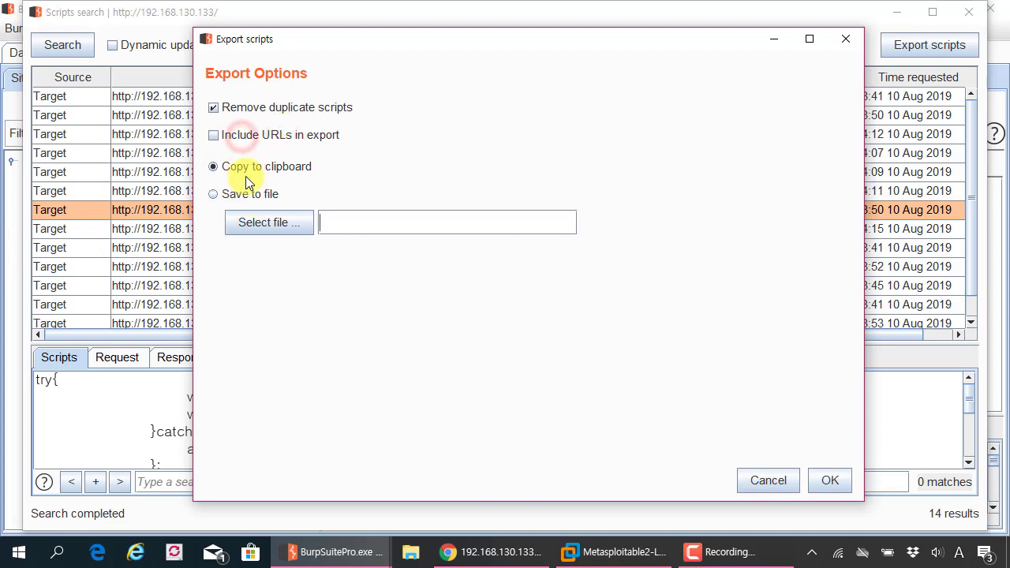
pyautogui.click(293, 136)
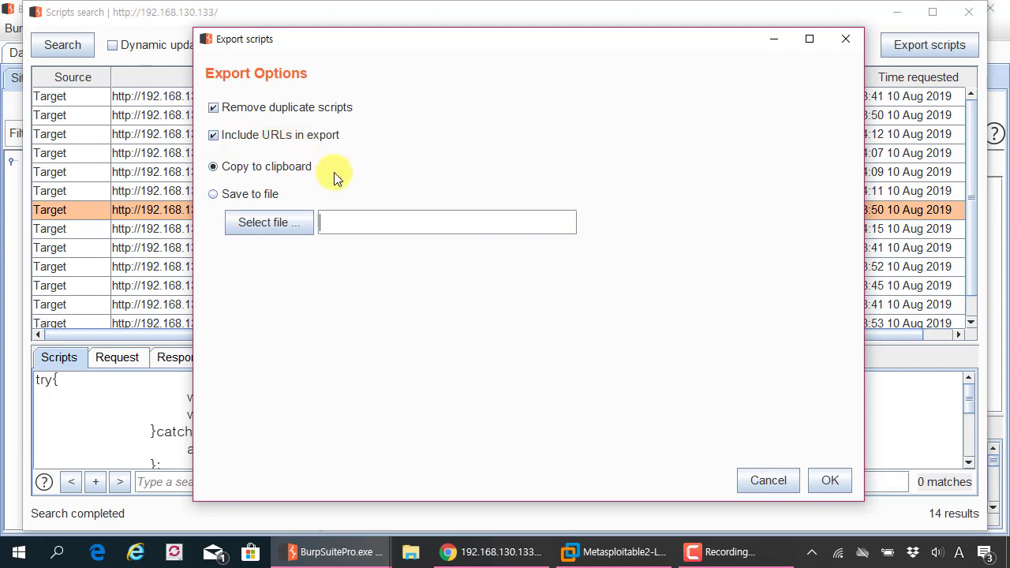
pyautogui.click(830, 479)
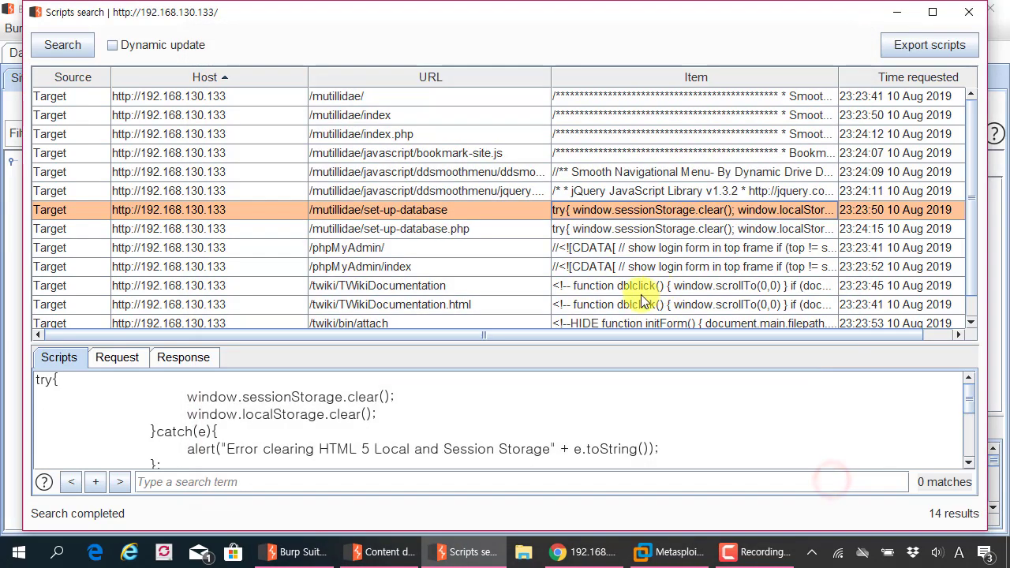
# - Paste the exported scripts into a blank, maximized Notepad document, skim through them, and return to Burp Suite
pyautogui.press('super+r')
pyautogui.press('Return')
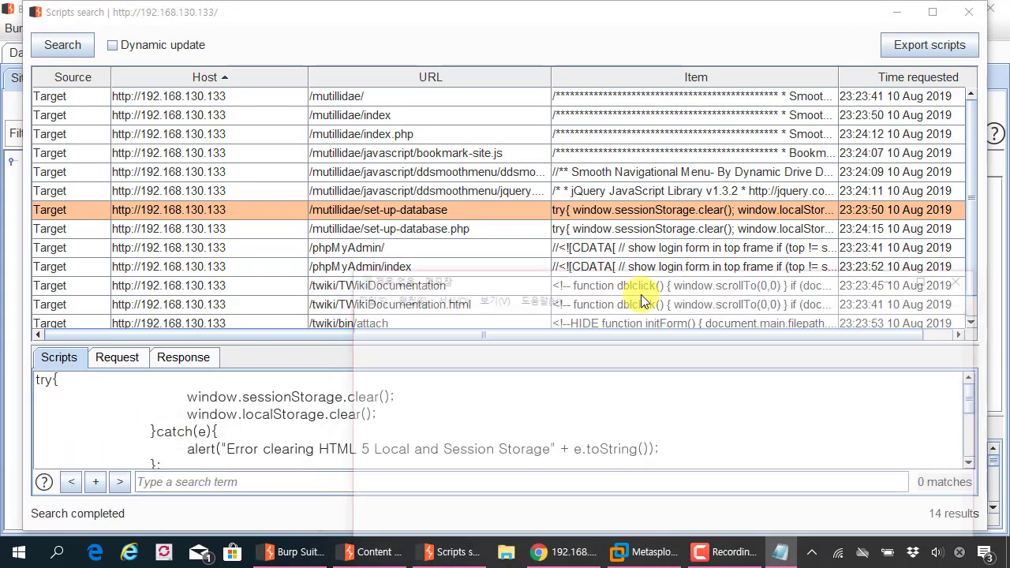
pyautogui.doubleClick(477, 282)
pyautogui.hotkey('ctrl', 'v')
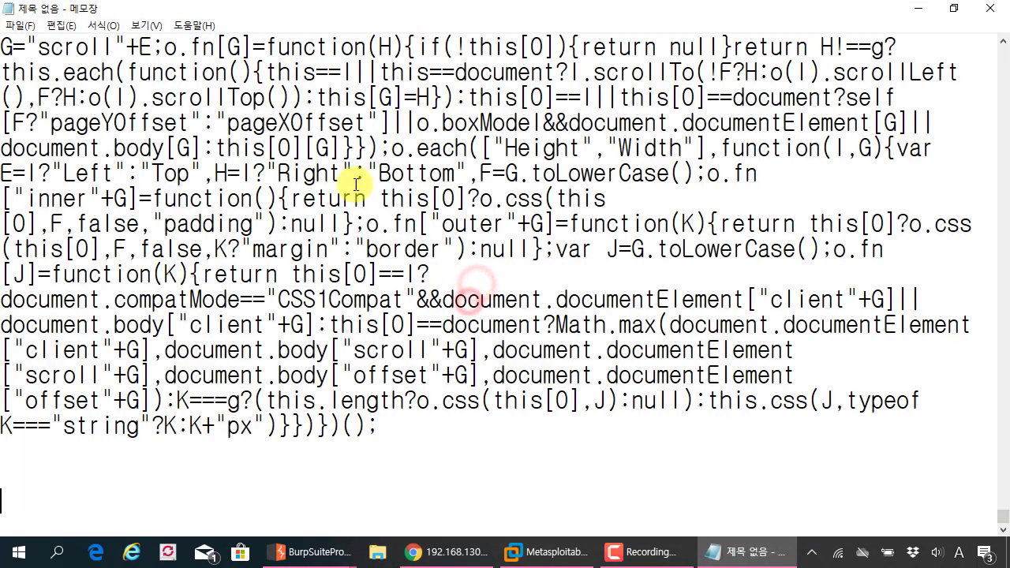
pyautogui.scroll(-20, 358, 185)
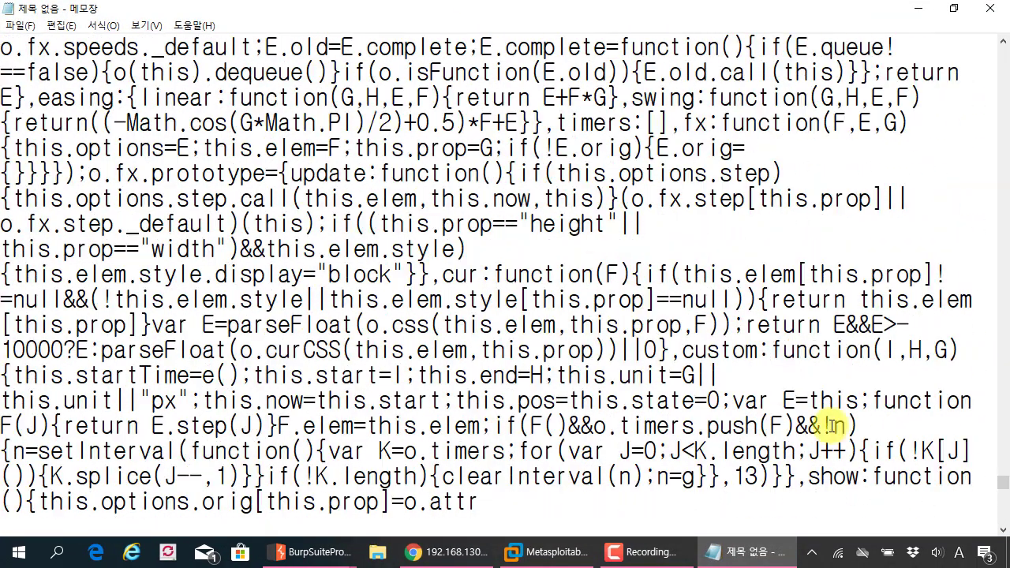
pyautogui.moveTo(1004, 482); pyautogui.dragTo(994, 192)
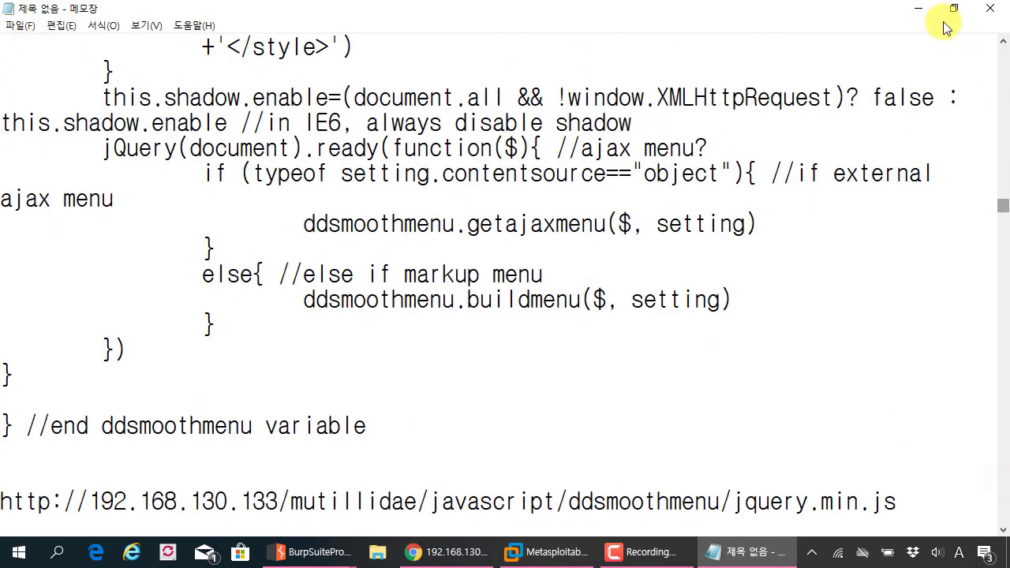
pyautogui.hotkey('alt', 'Tab')
pyautogui.click(921, 47)
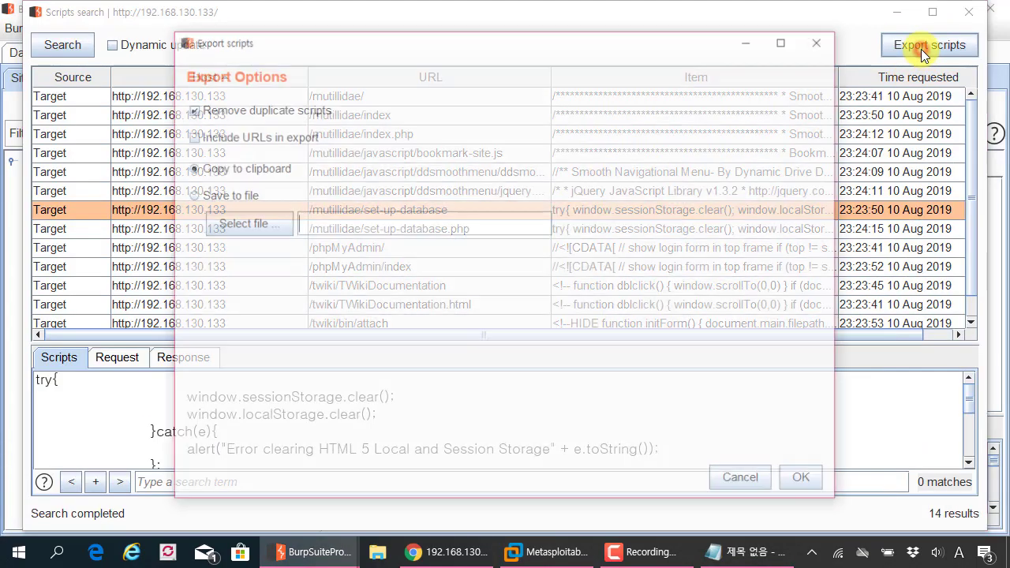
pyautogui.click(243, 194)
pyautogui.click(271, 167)
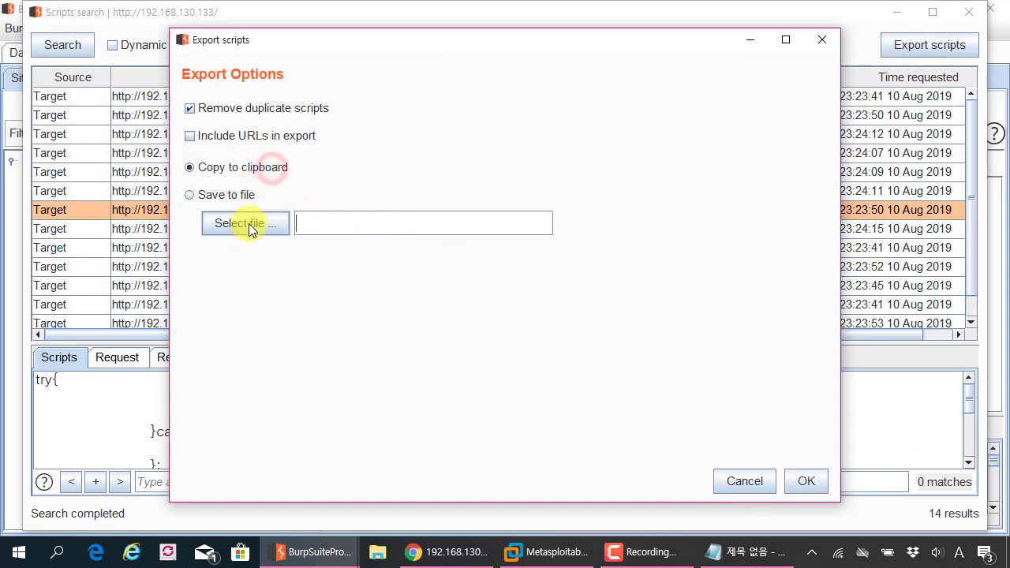
pyautogui.click(273, 139)
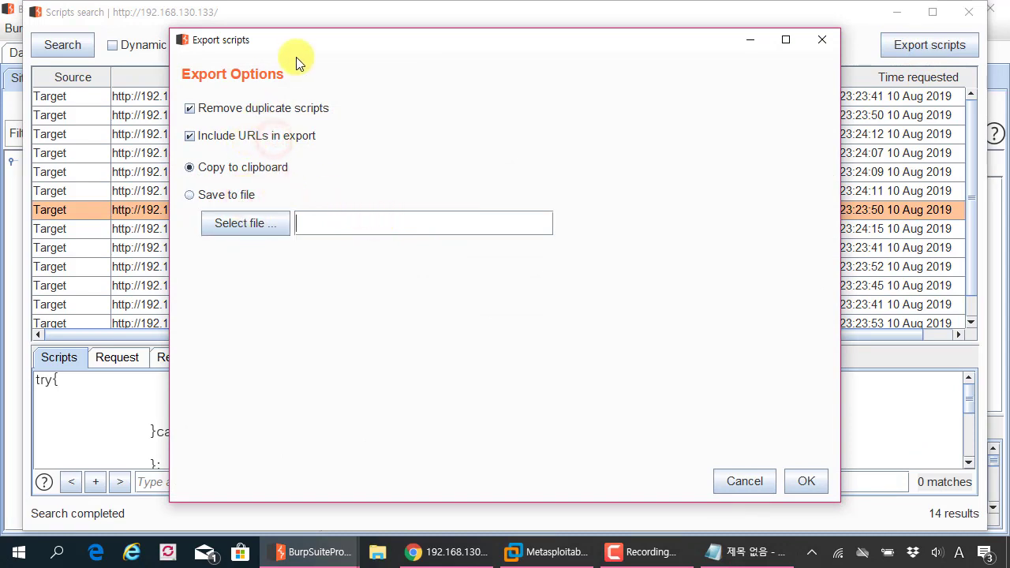
pyautogui.moveTo(308, 41); pyautogui.dragTo(347, 70)
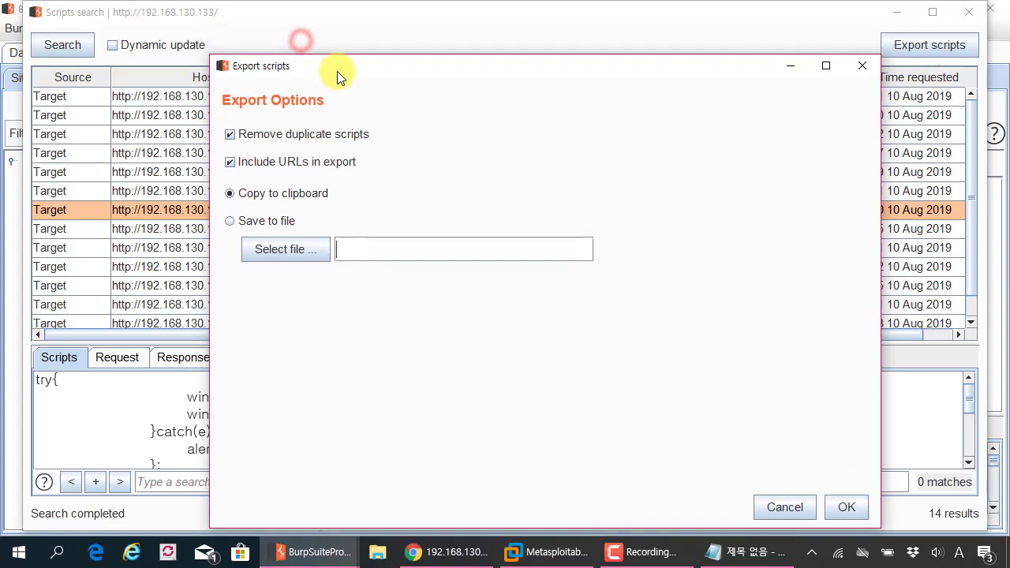
pyautogui.click(327, 166)
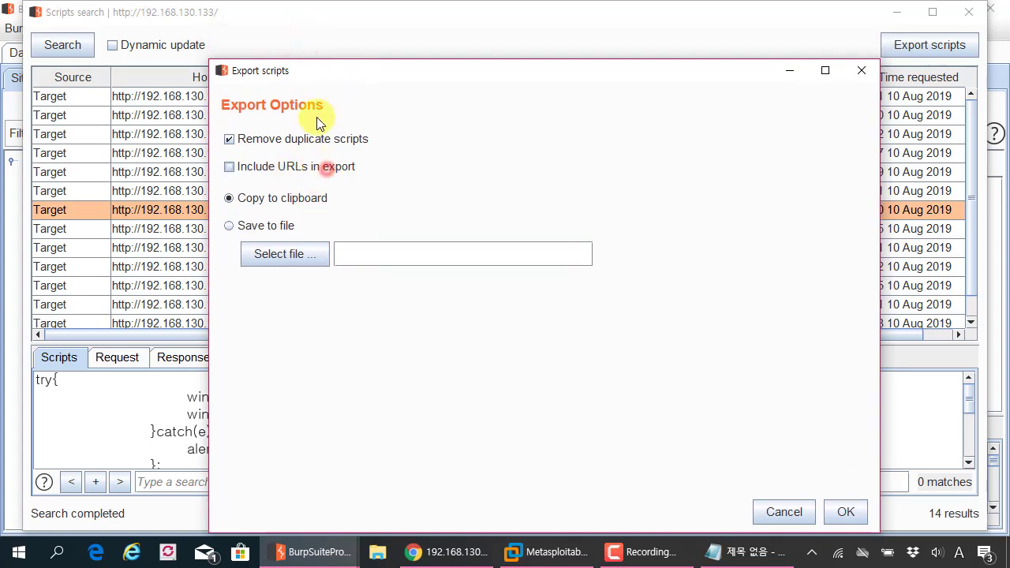
pyautogui.click(784, 512)
pyautogui.click(522, 321)
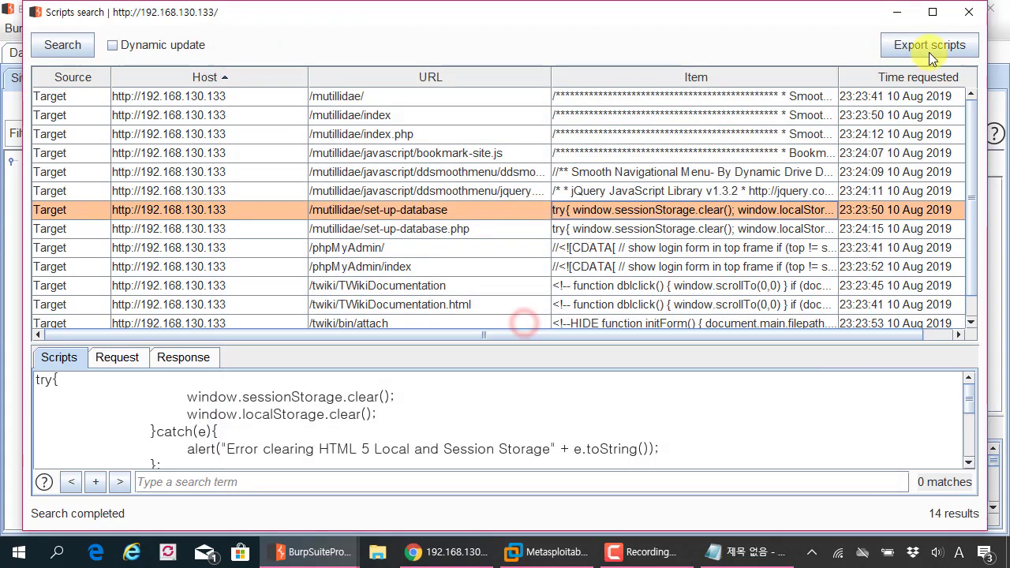
pyautogui.click(975, 21)
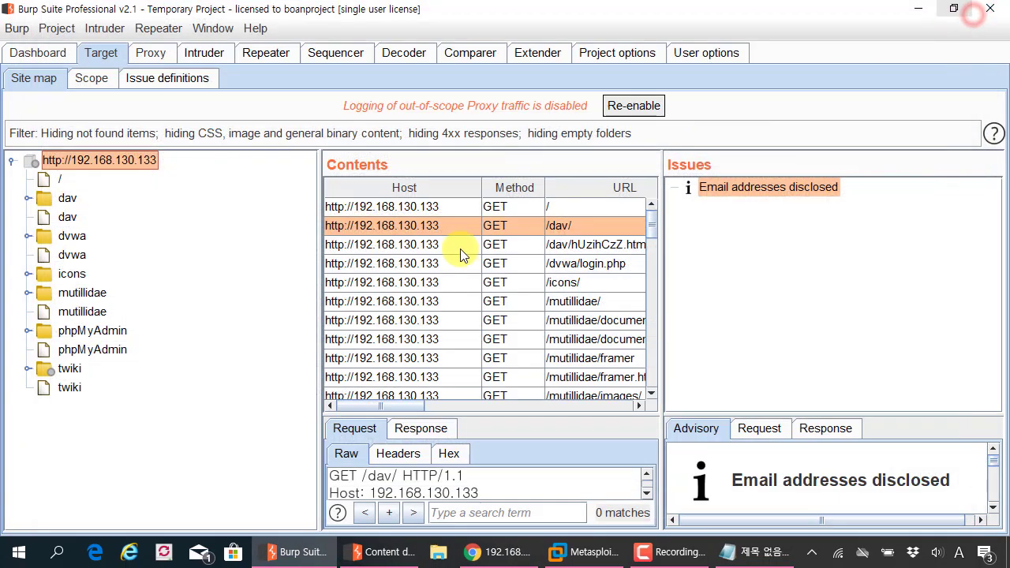
pyautogui.rightClick(126, 159)
pyautogui.moveTo(167, 239)
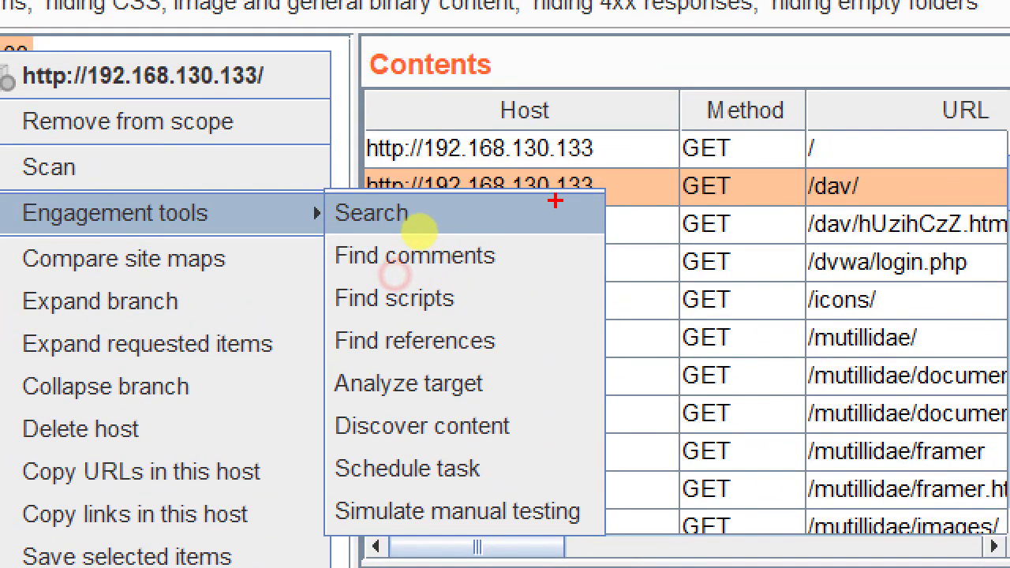
pyautogui.moveTo(555, 201)
pyautogui.mouseDown()
pyautogui.moveTo(582, 348)
pyautogui.moveTo(582, 244)
pyautogui.moveTo(597, 282)
pyautogui.moveTo(525, 299)
pyautogui.mouseUp()
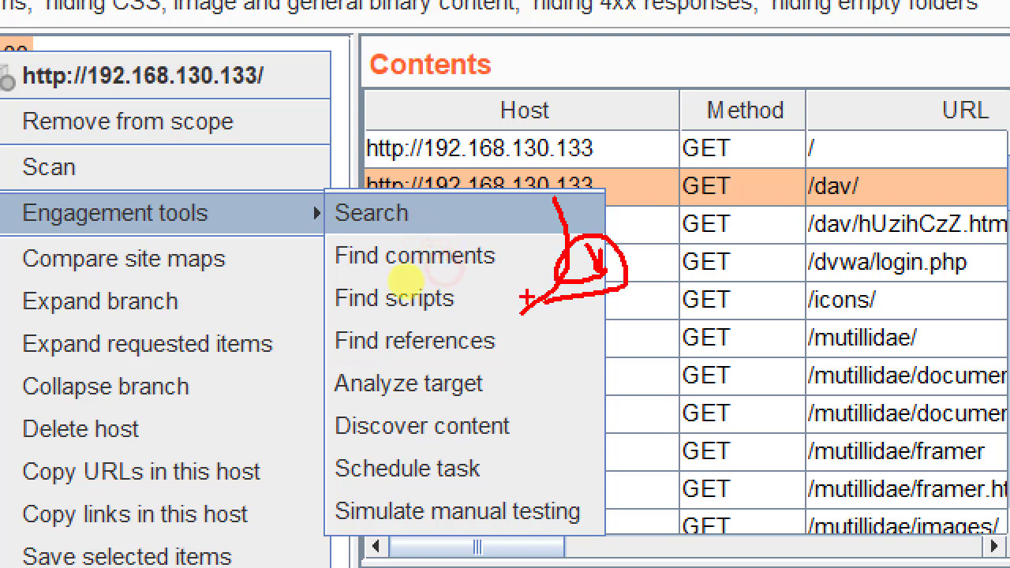